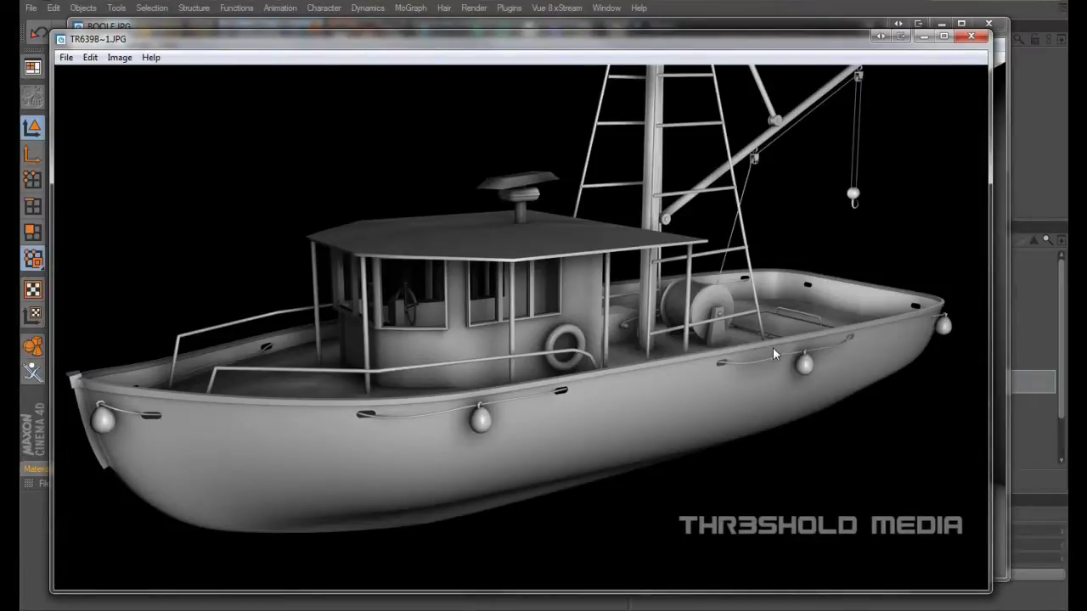
# Move the two reference image windows out of the workspace and add a cube primitive to the scene.
pyautogui.moveTo(680, 51); pyautogui.dragTo(1086, 50)
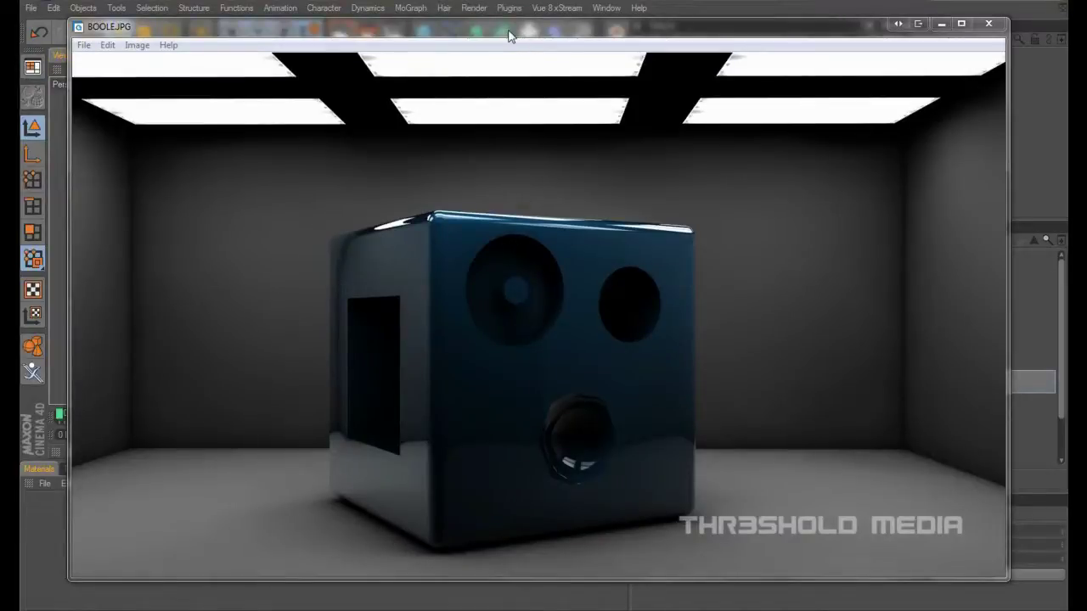
pyautogui.moveTo(509, 31); pyautogui.dragTo(1086, 43)
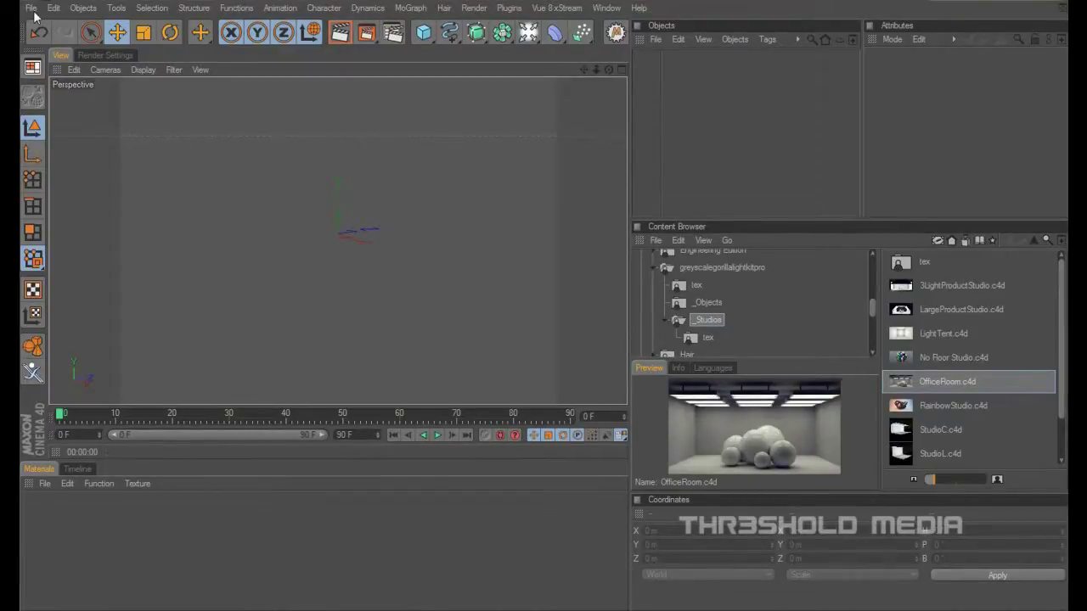
pyautogui.click(422, 38)
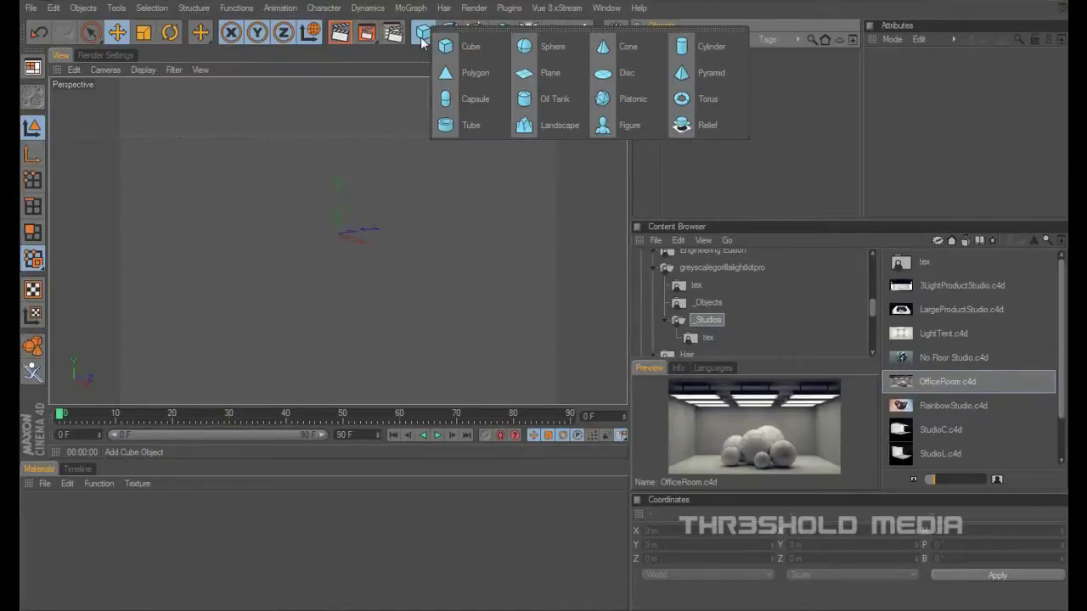
pyautogui.click(451, 48)
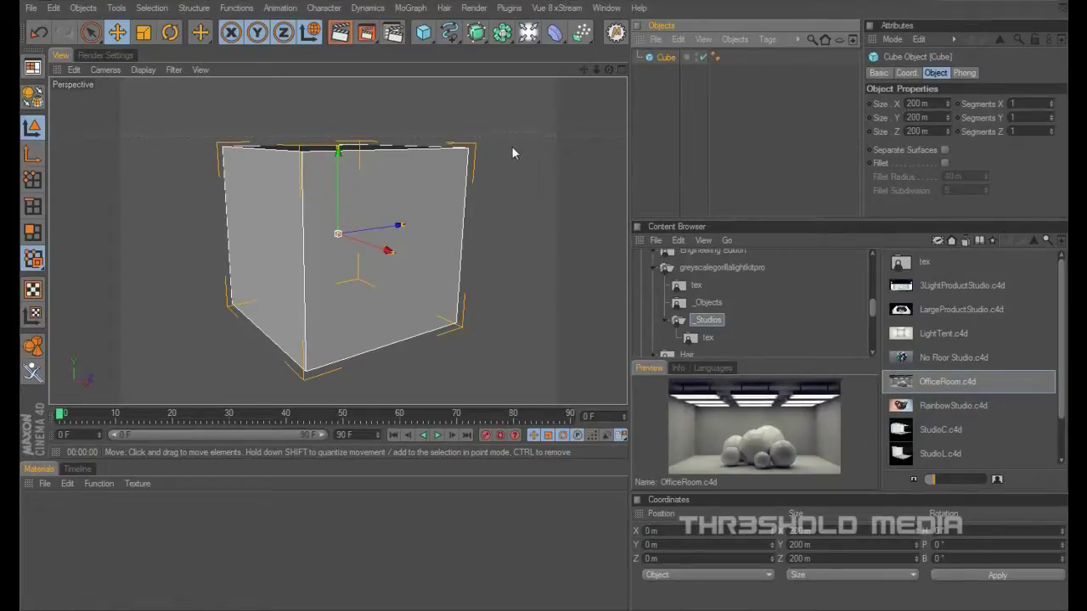
pyautogui.click(666, 110)
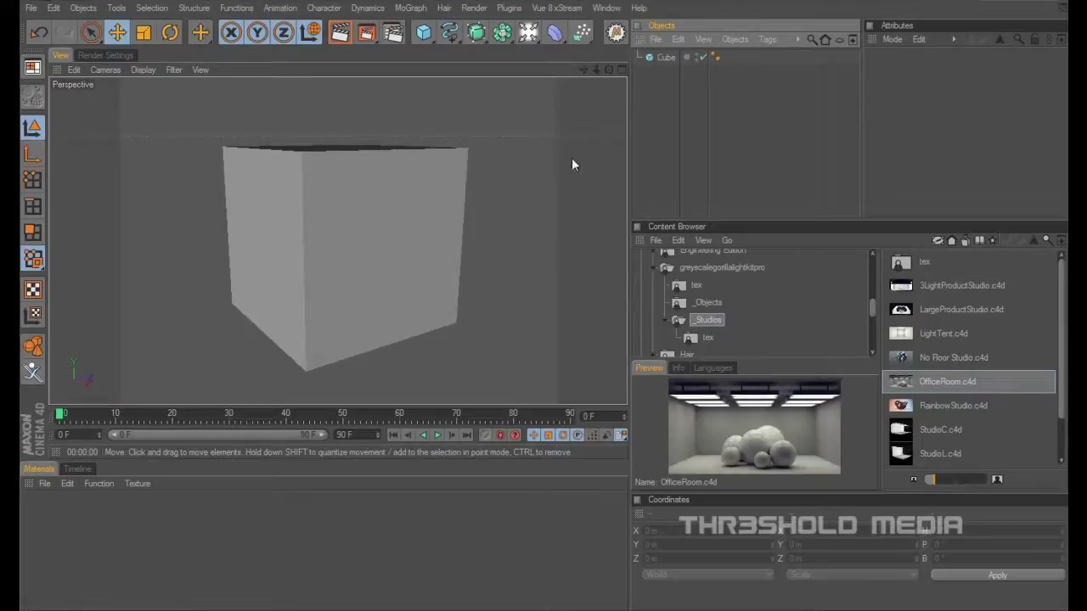
# Add a sphere with a radius of about 71 m and offset it about 100 m along X so it protrudes from the cube.
pyautogui.moveTo(609, 69)
pyautogui.mouseDown()
pyautogui.moveTo(636, 97)
pyautogui.moveTo(660, 101)
pyautogui.moveTo(617, 67)
pyautogui.mouseUp()
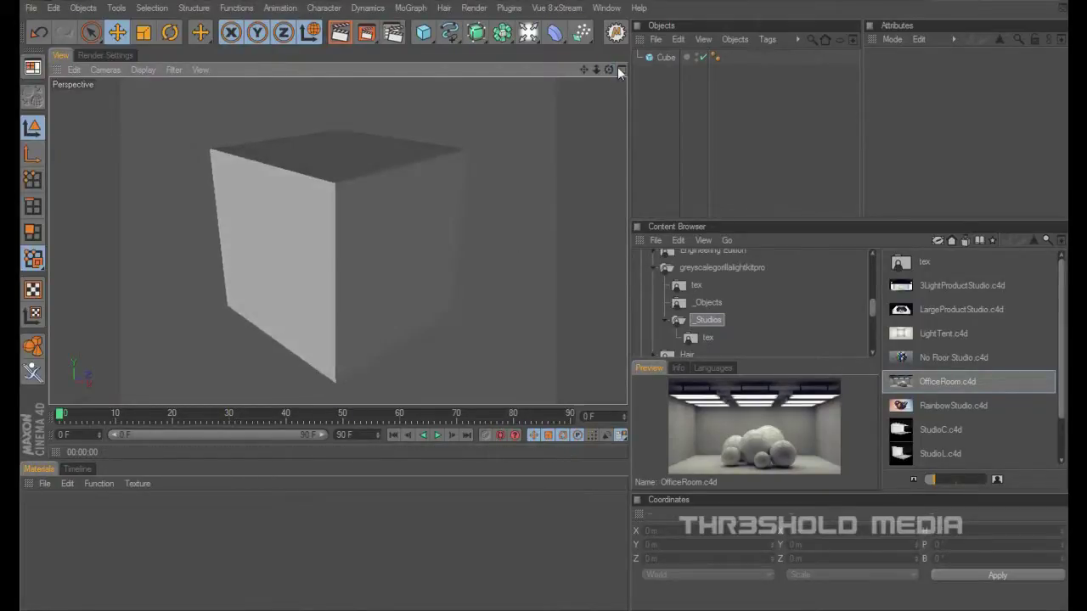
pyautogui.click(423, 34)
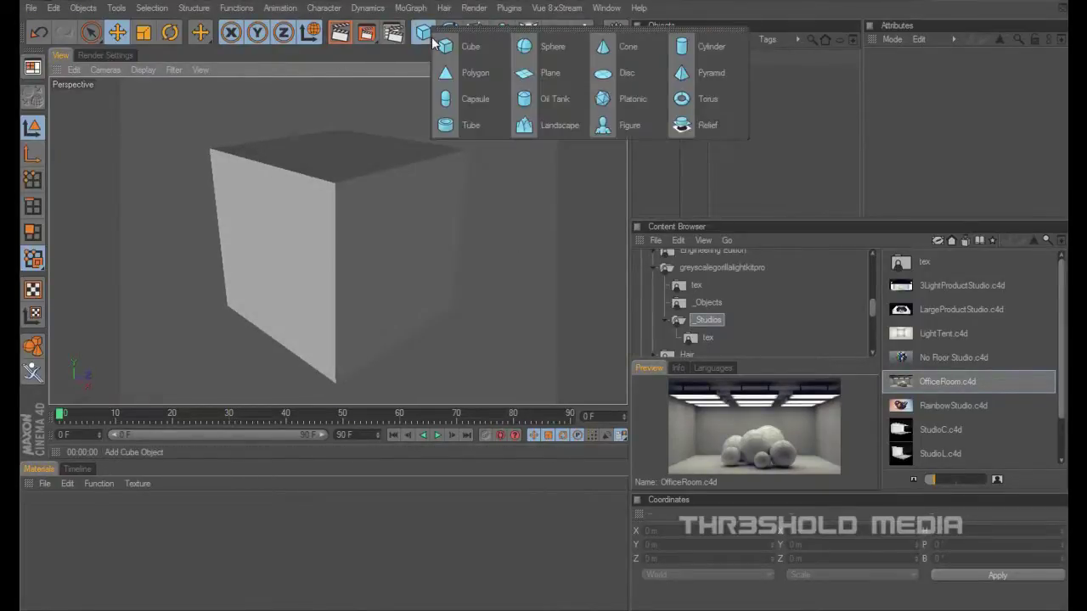
pyautogui.click(555, 52)
pyautogui.moveTo(437, 284); pyautogui.dragTo(477, 287)
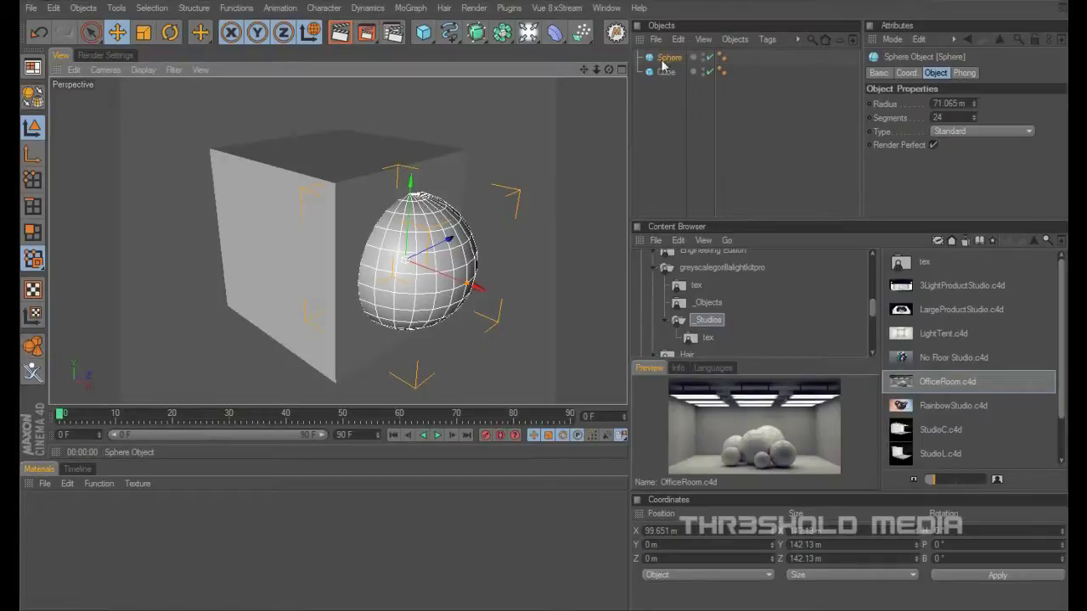
# Add a Boole object and make the sphere and cube its children, with the sphere above the cube.
pyautogui.click(500, 38)
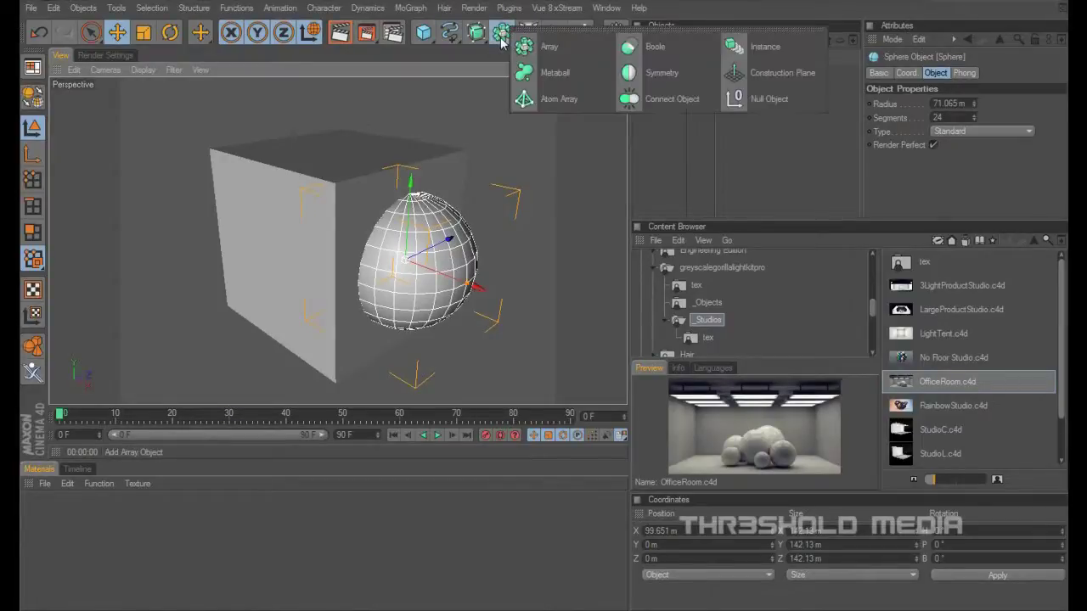
pyautogui.click(481, 61)
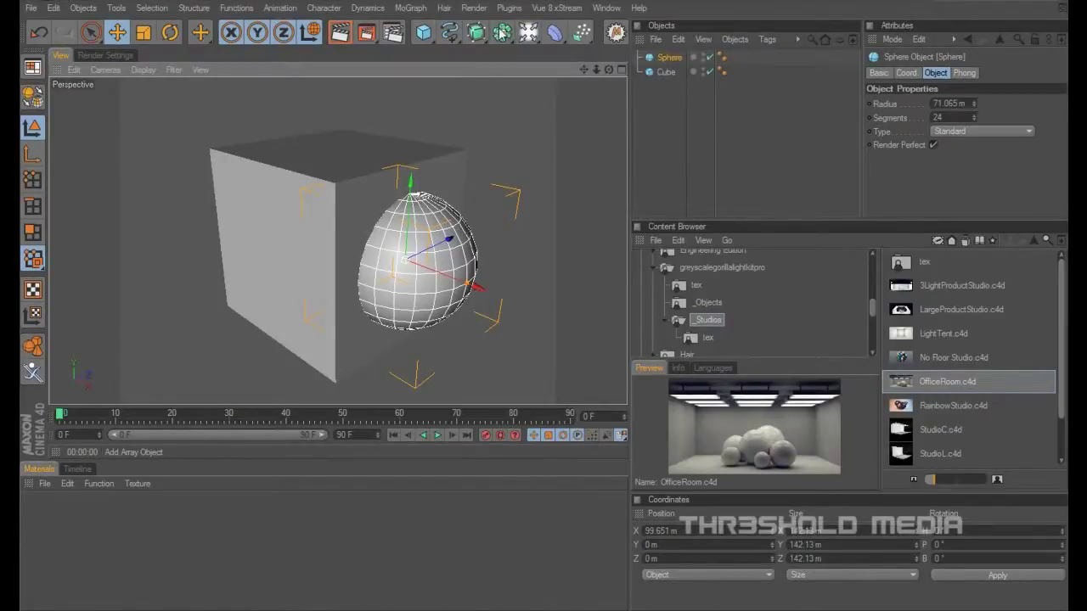
pyautogui.click(502, 36)
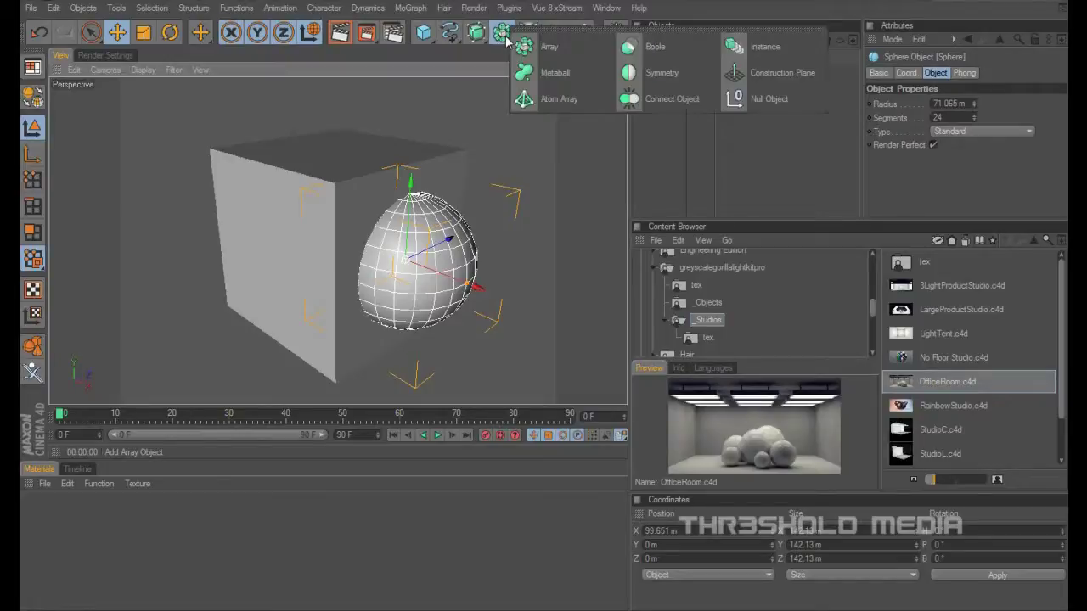
pyautogui.click(629, 48)
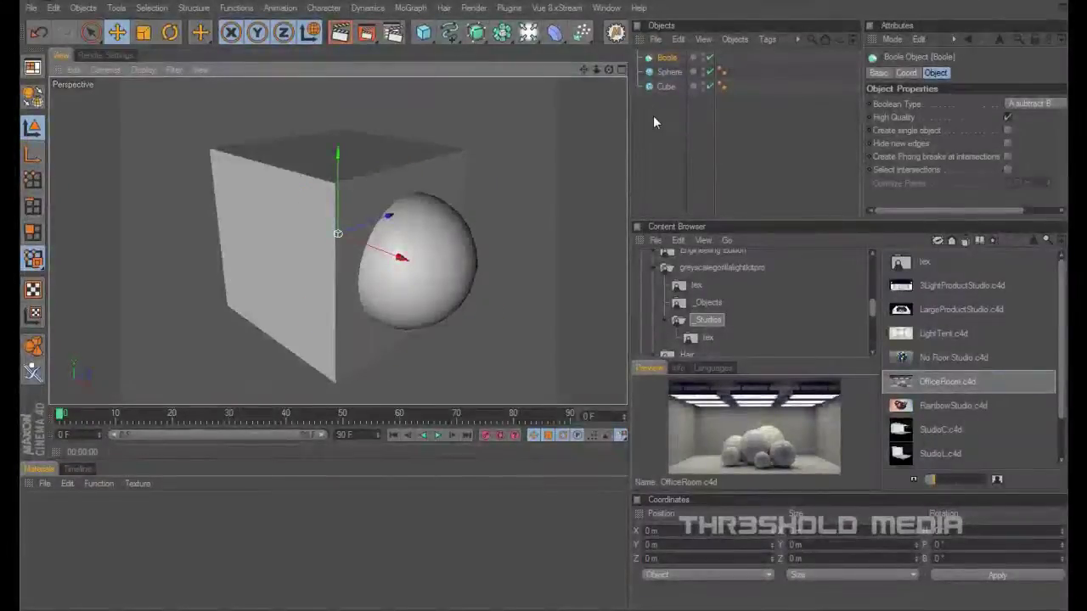
pyautogui.moveTo(665, 114); pyautogui.dragTo(663, 67)
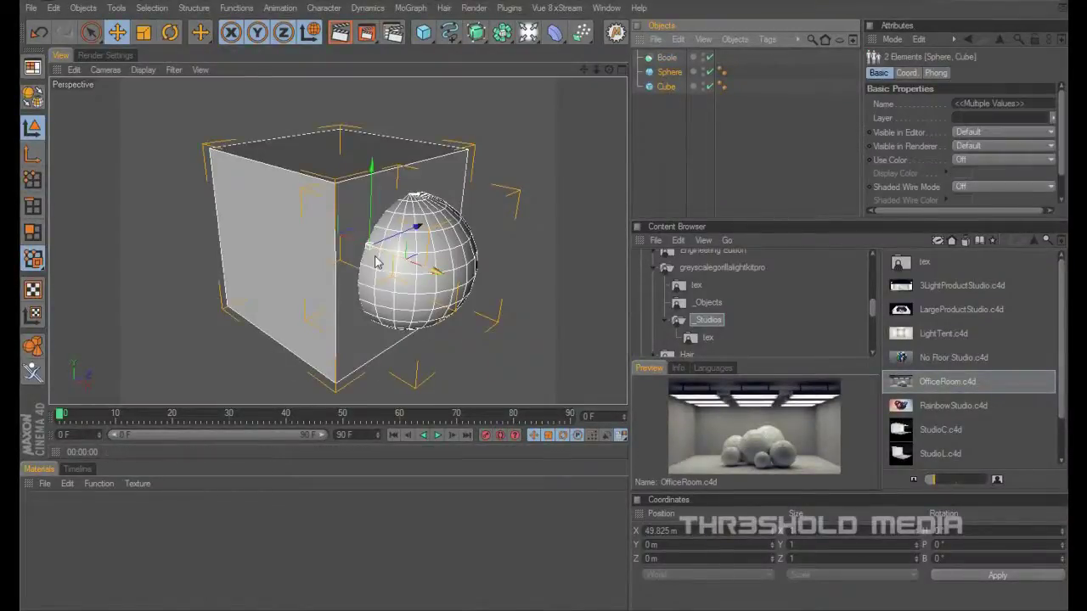
pyautogui.moveTo(670, 73); pyautogui.dragTo(669, 61)
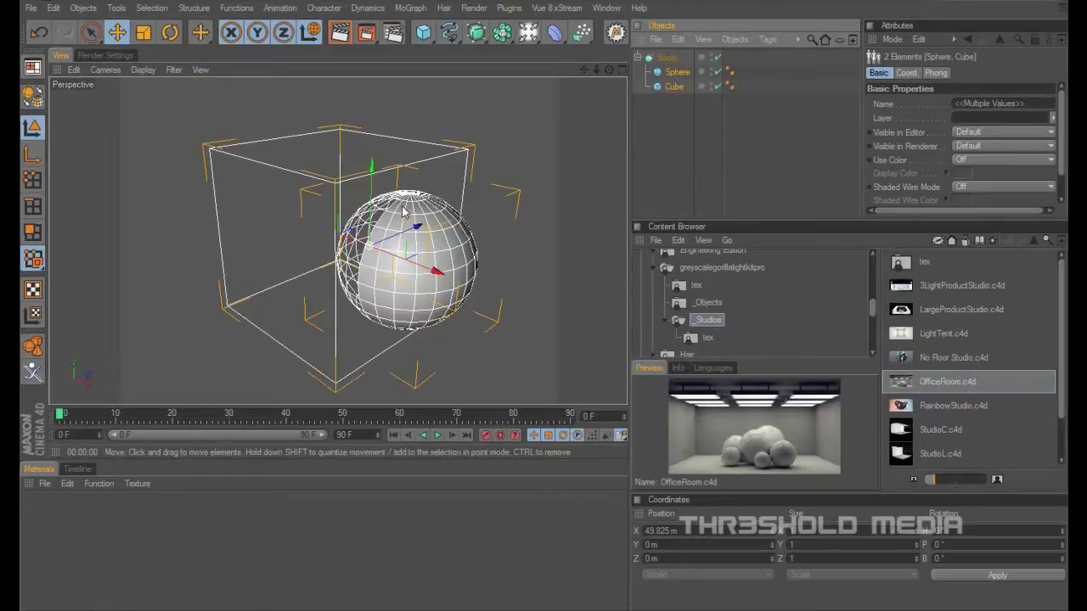
pyautogui.click(650, 173)
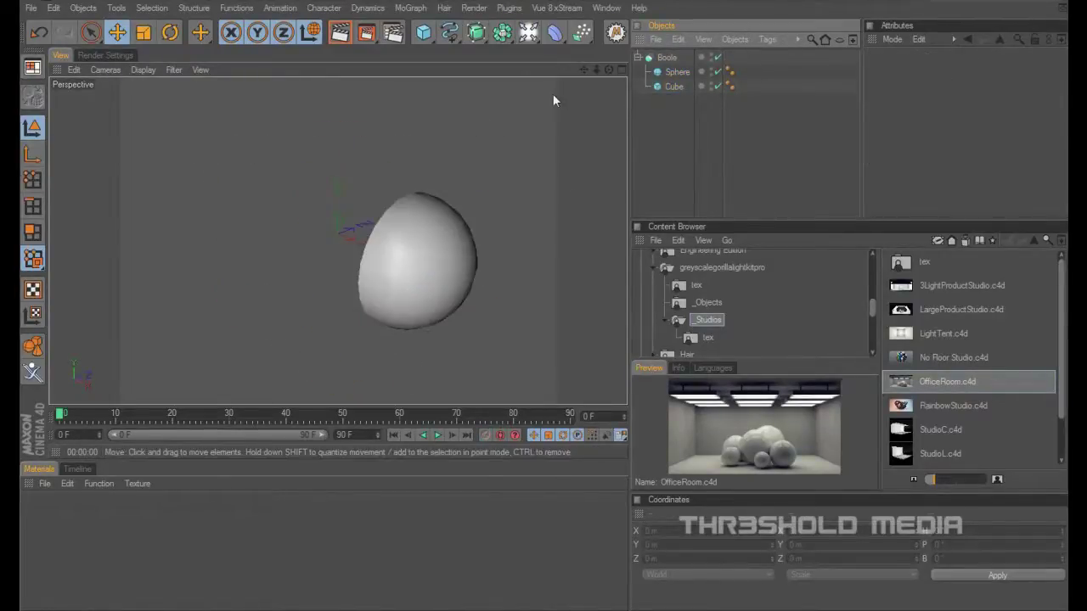
pyautogui.moveTo(607, 70)
pyautogui.mouseDown()
pyautogui.moveTo(713, 73)
pyautogui.moveTo(599, 81)
pyautogui.moveTo(666, 93)
pyautogui.moveTo(604, 69)
pyautogui.mouseUp()
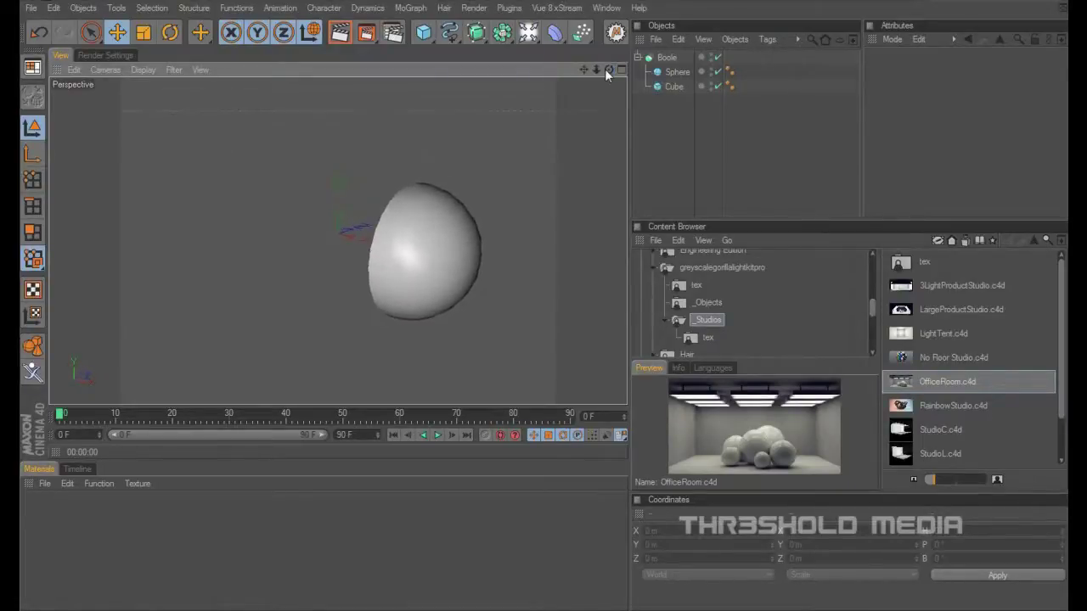
# Select the Boole object and undock its attributes into an enlarged floating window beside the viewport.
pyautogui.click(666, 59)
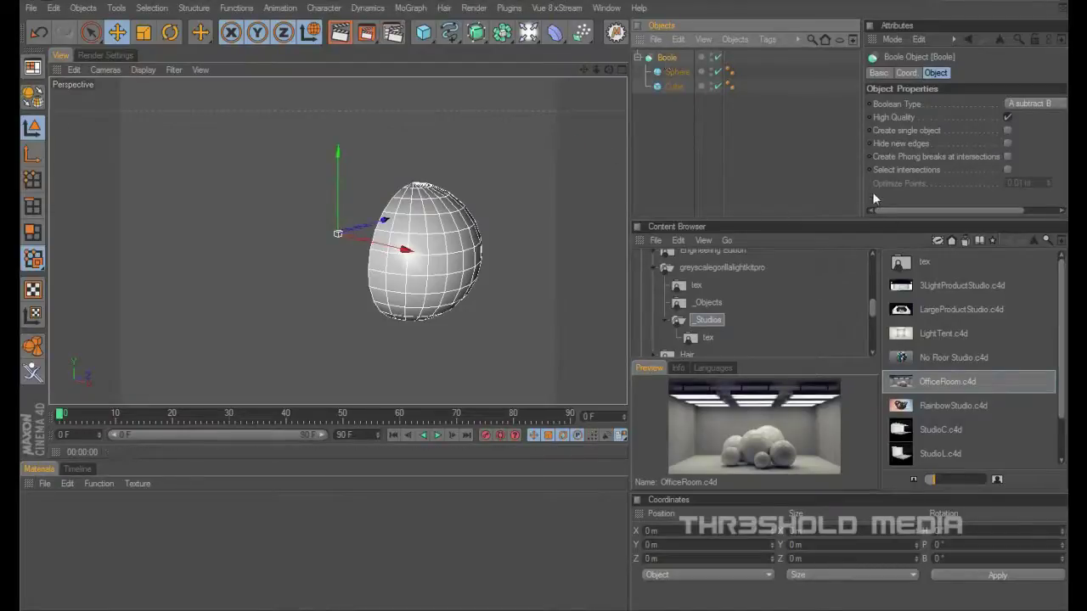
pyautogui.moveTo(862, 184); pyautogui.dragTo(843, 183)
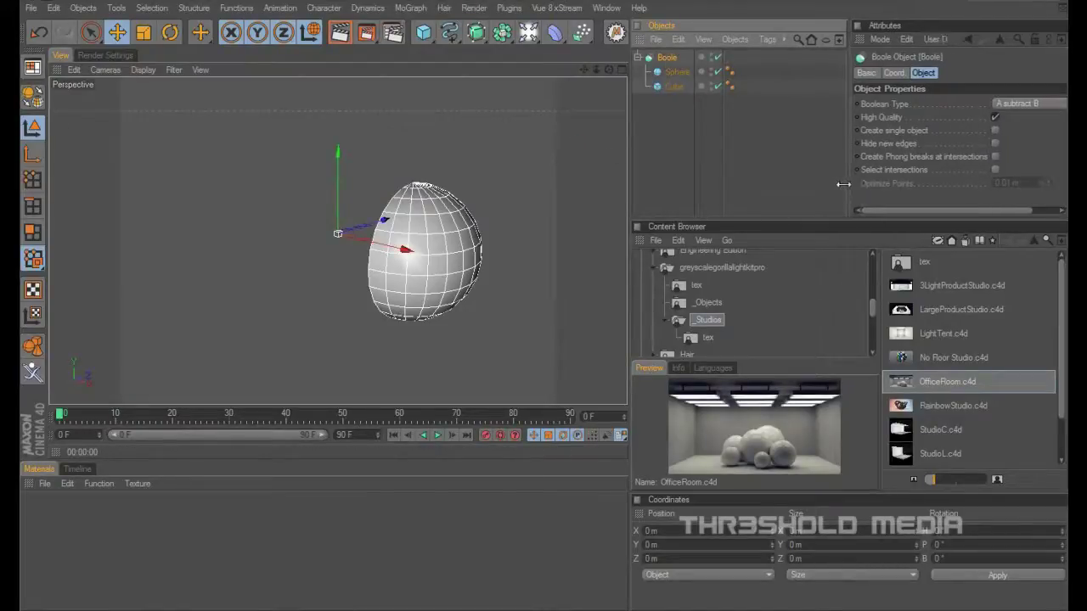
pyautogui.click(851, 40)
pyautogui.click(878, 49)
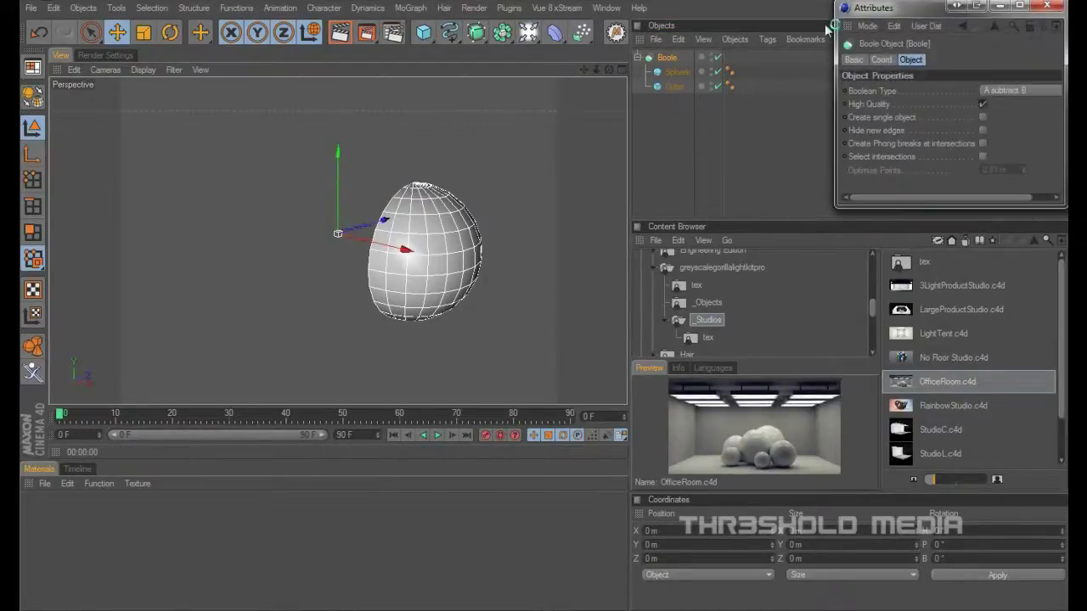
pyautogui.moveTo(890, 15); pyautogui.dragTo(598, 201)
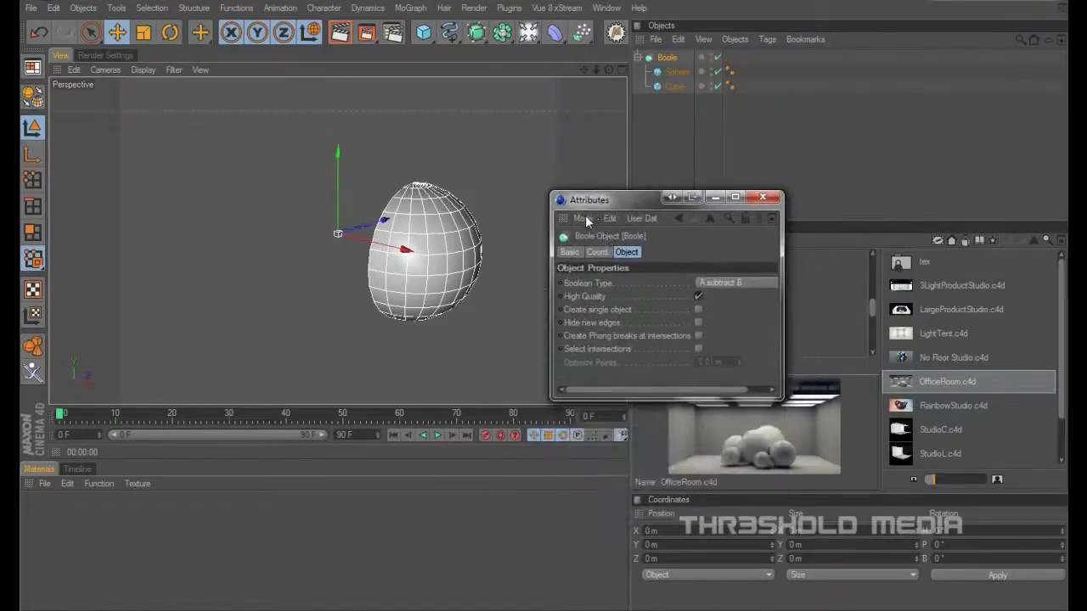
pyautogui.moveTo(688, 399); pyautogui.dragTo(687, 418)
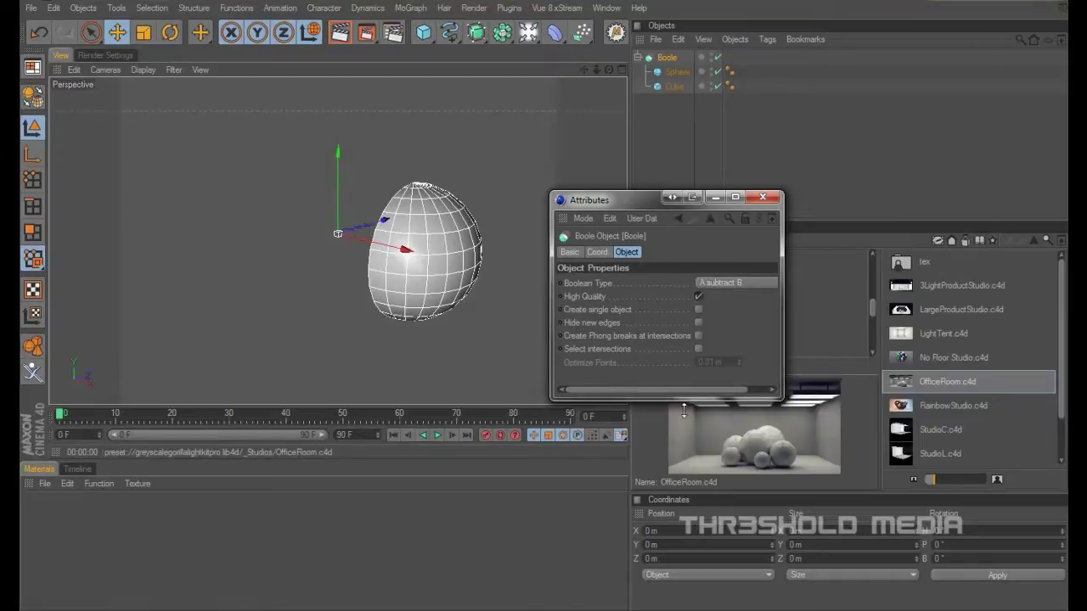
pyautogui.moveTo(781, 387); pyautogui.dragTo(809, 376)
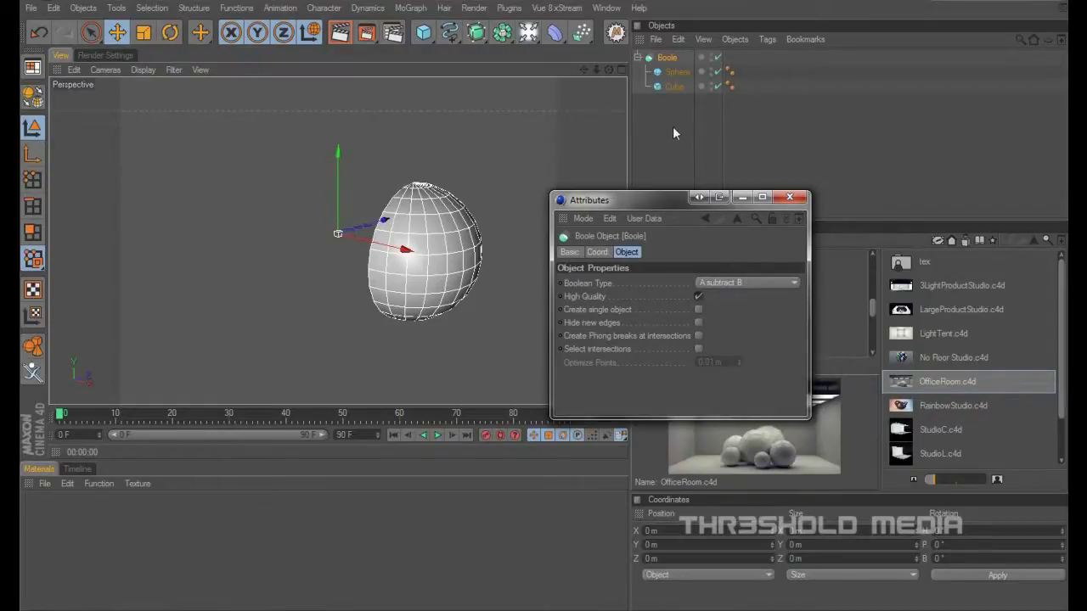
pyautogui.moveTo(658, 194); pyautogui.dragTo(658, 192)
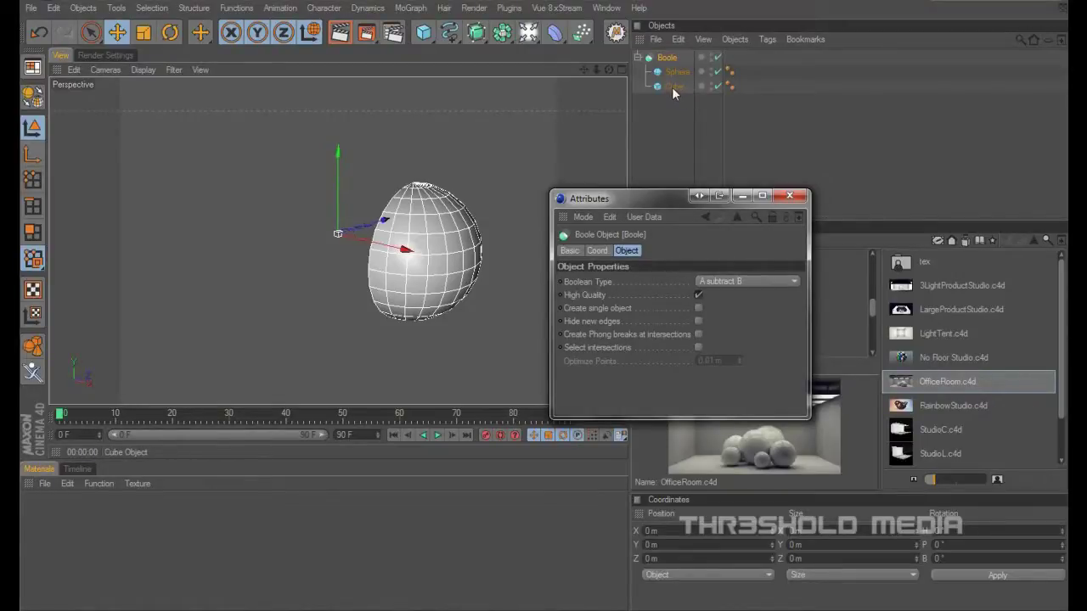
# Inspect the cube inside the Boole, and move the sphere to about X 93 m, Y -7 m, Z -3 m.
pyautogui.click(667, 118)
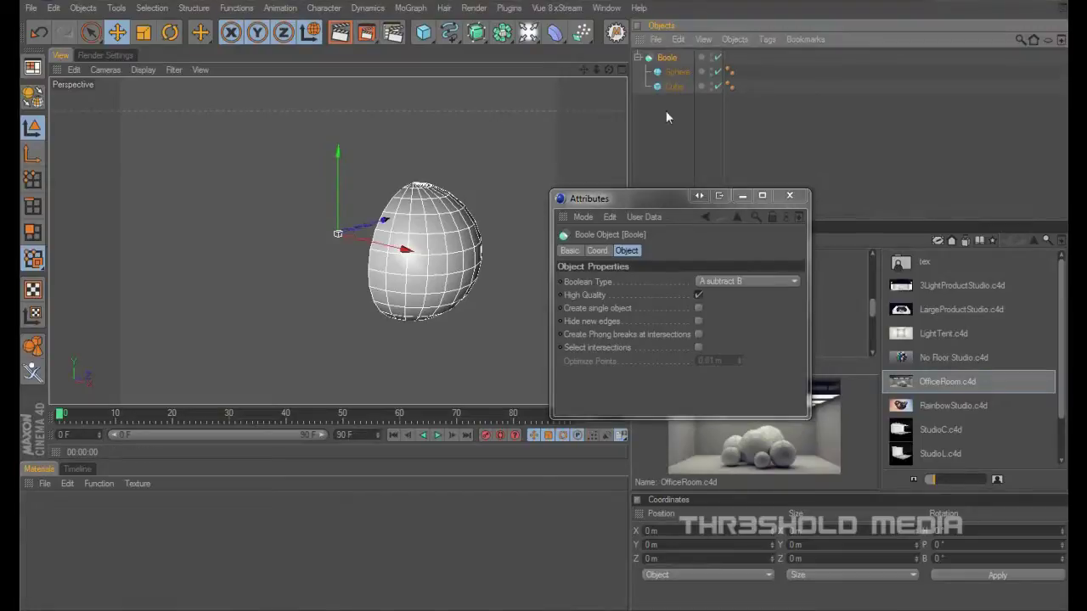
pyautogui.click(666, 112)
pyautogui.click(666, 86)
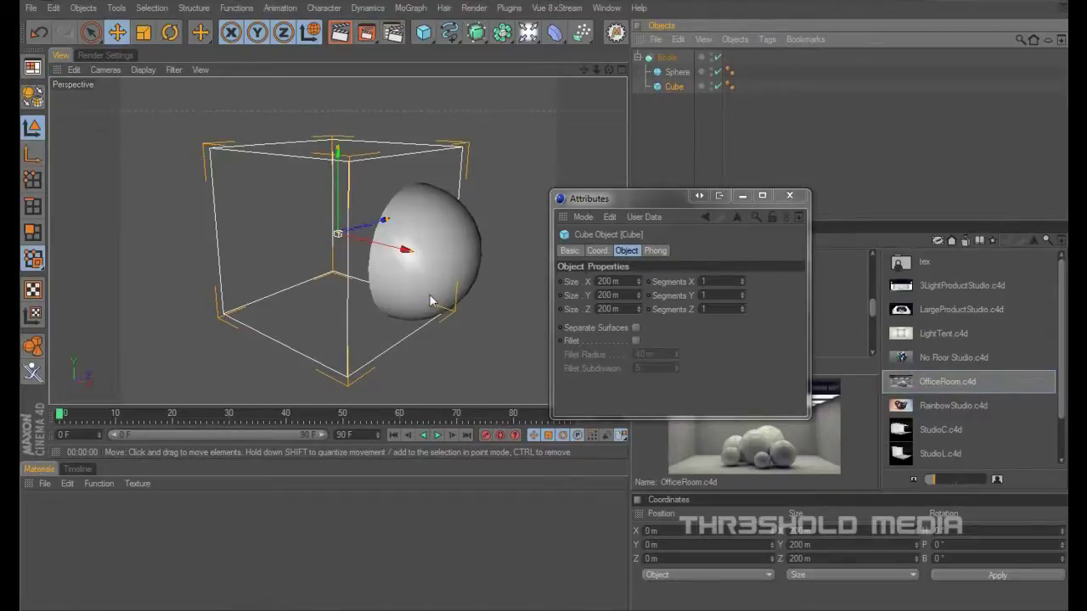
pyautogui.moveTo(607, 67)
pyautogui.mouseDown()
pyautogui.moveTo(617, 76)
pyautogui.moveTo(598, 75)
pyautogui.mouseUp()
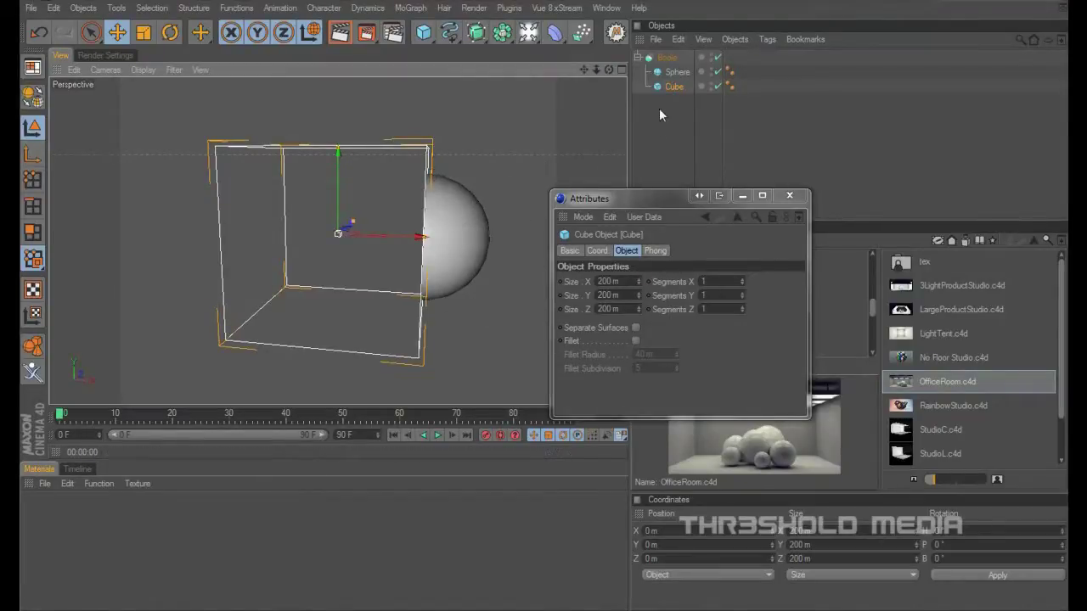
pyautogui.click(677, 72)
pyautogui.moveTo(507, 227); pyautogui.dragTo(484, 239)
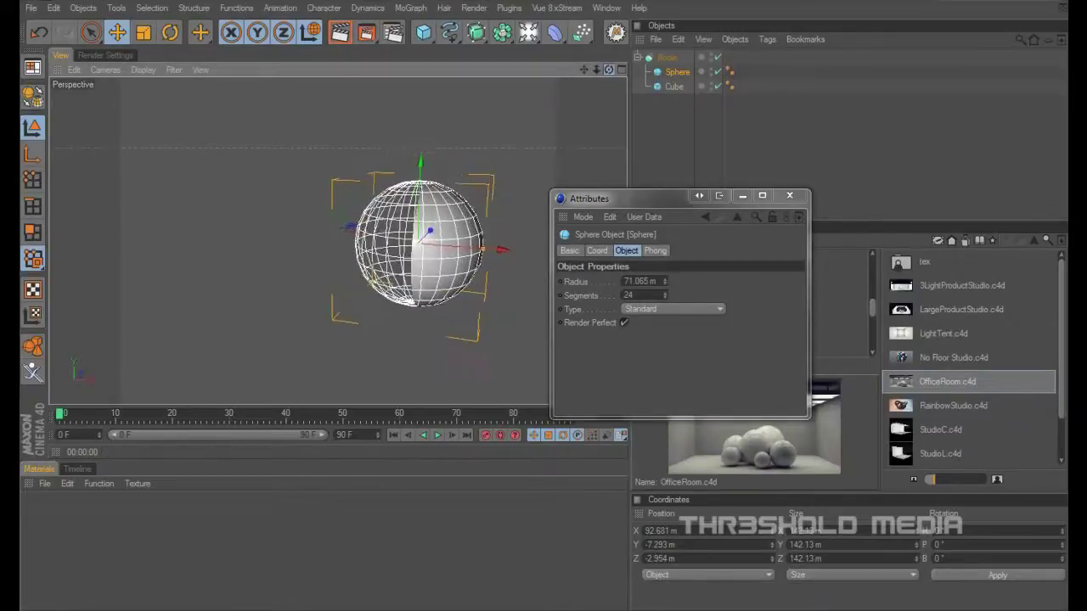
# Render the active view to examine the sphere with the cube subtracted from it.
pyautogui.click(666, 57)
pyautogui.click(347, 33)
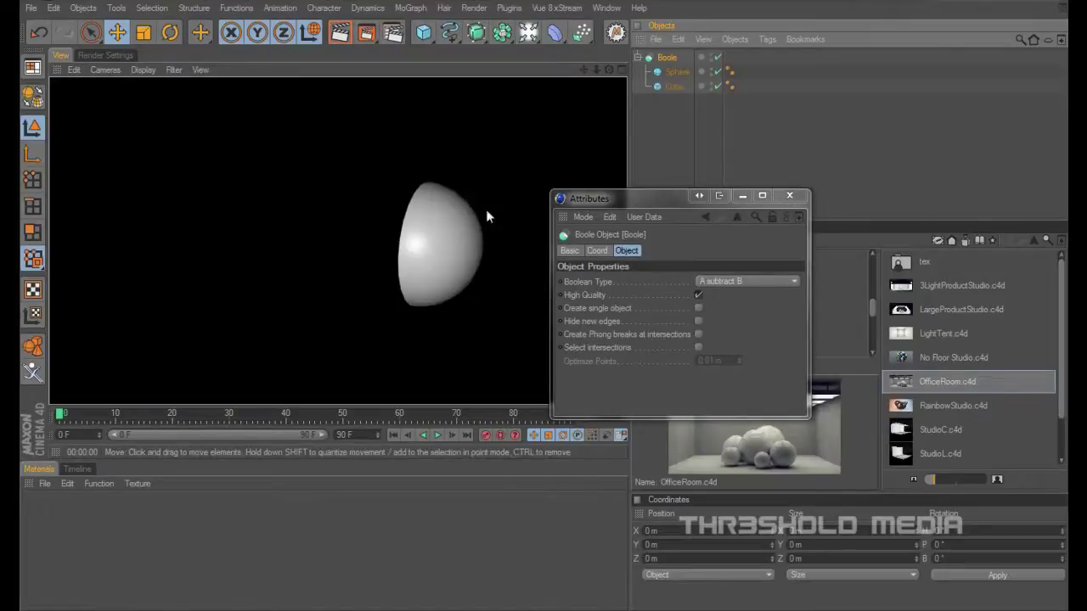
pyautogui.click(664, 136)
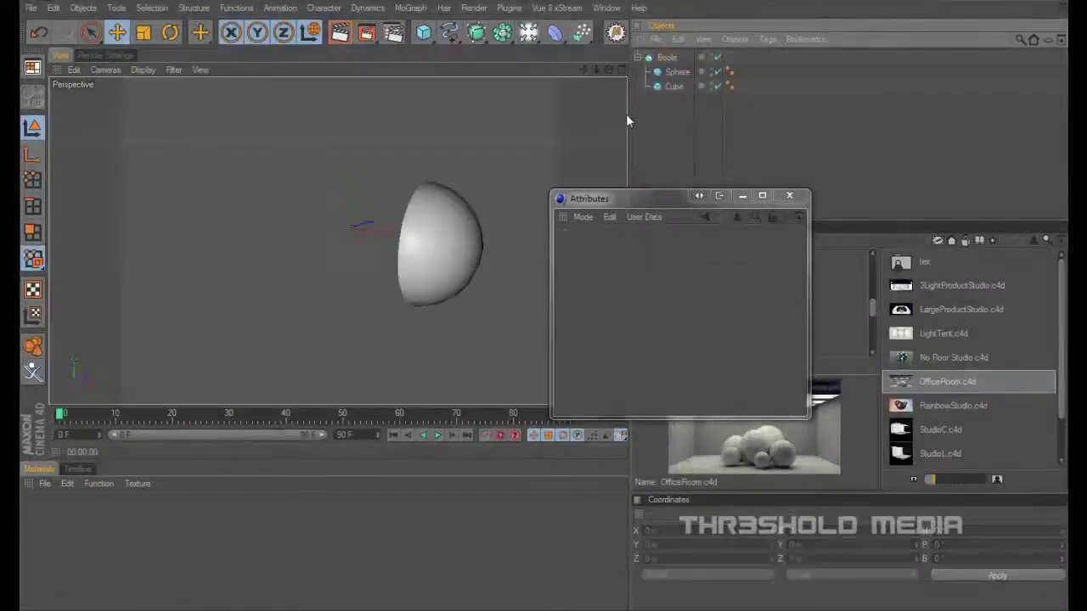
# Set the Boole object's Boolean Type to A union B.
pyautogui.click(666, 57)
pyautogui.click(622, 198)
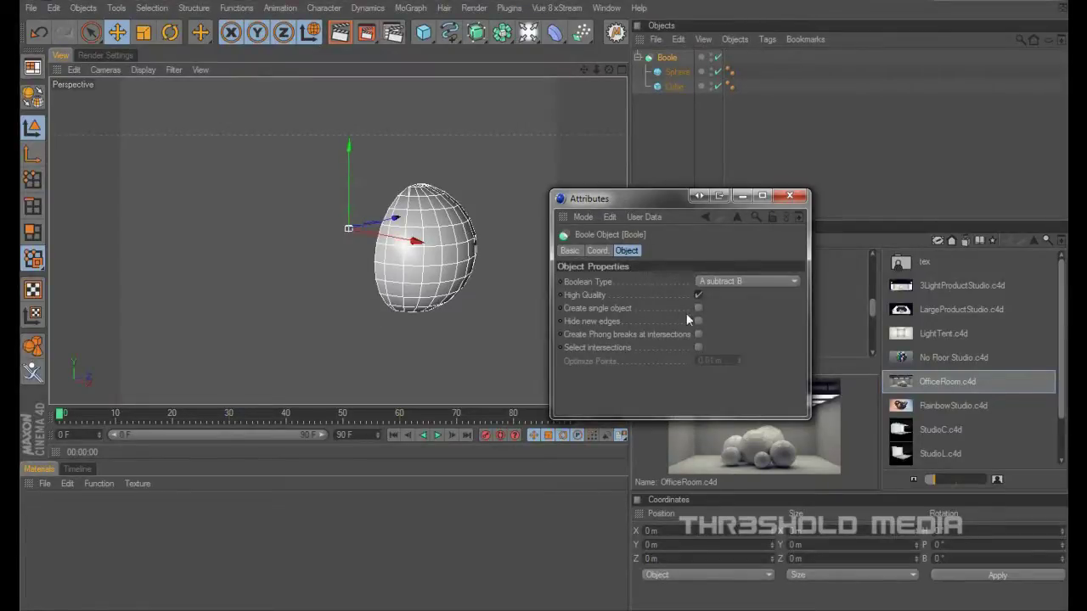
pyautogui.click(705, 282)
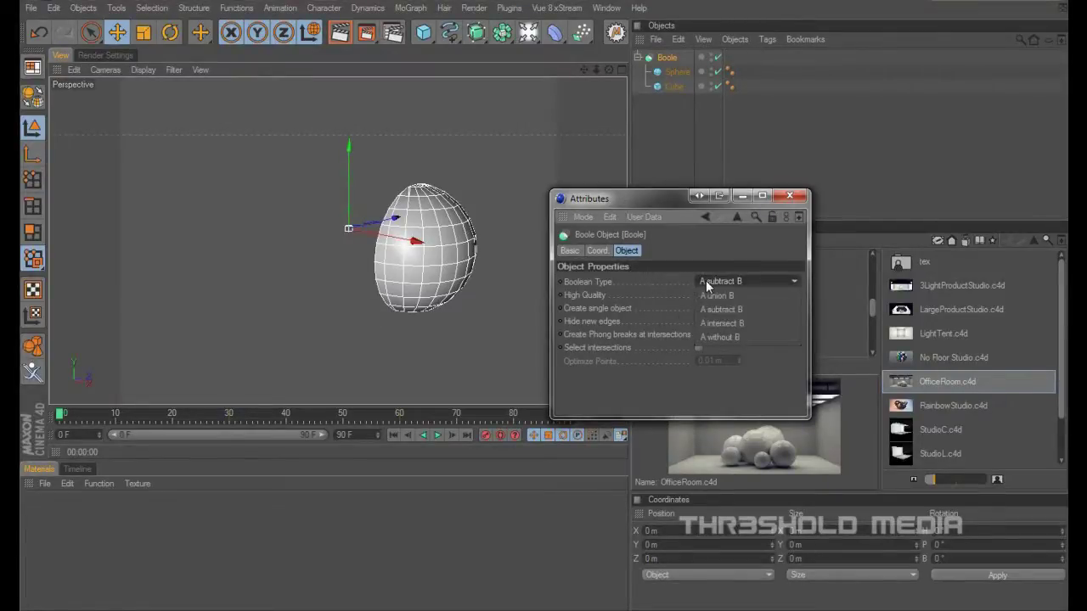
pyautogui.click(747, 295)
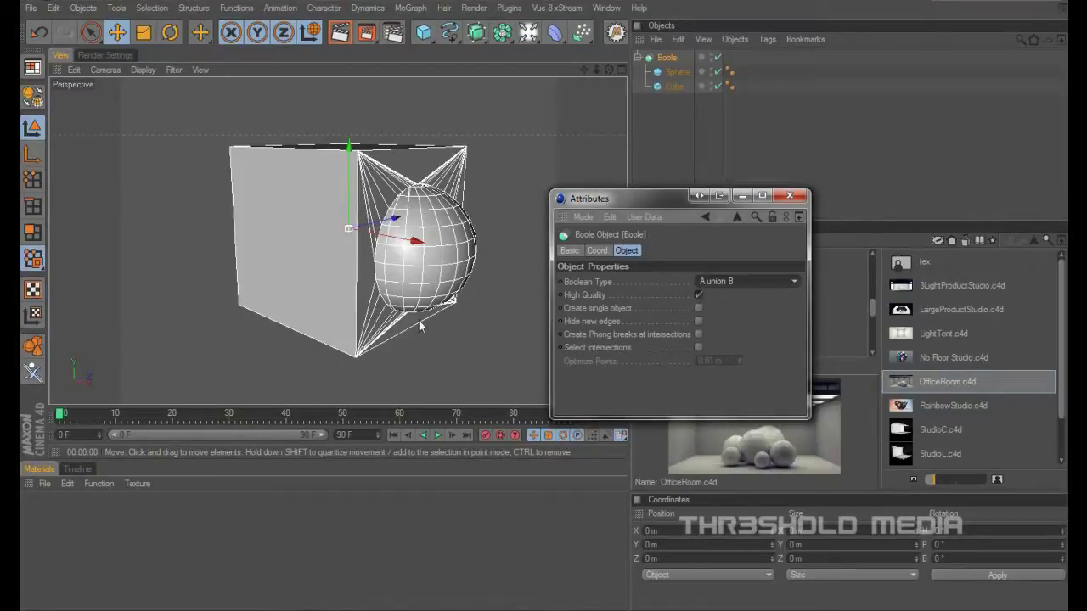
# Shift the Boole object to about 3.4 m on X and render the active view to check the union.
pyautogui.keyDown('alt'); pyautogui.moveTo(475, 169); pyautogui.dragTo(328, 242); pyautogui.keyUp('alt')
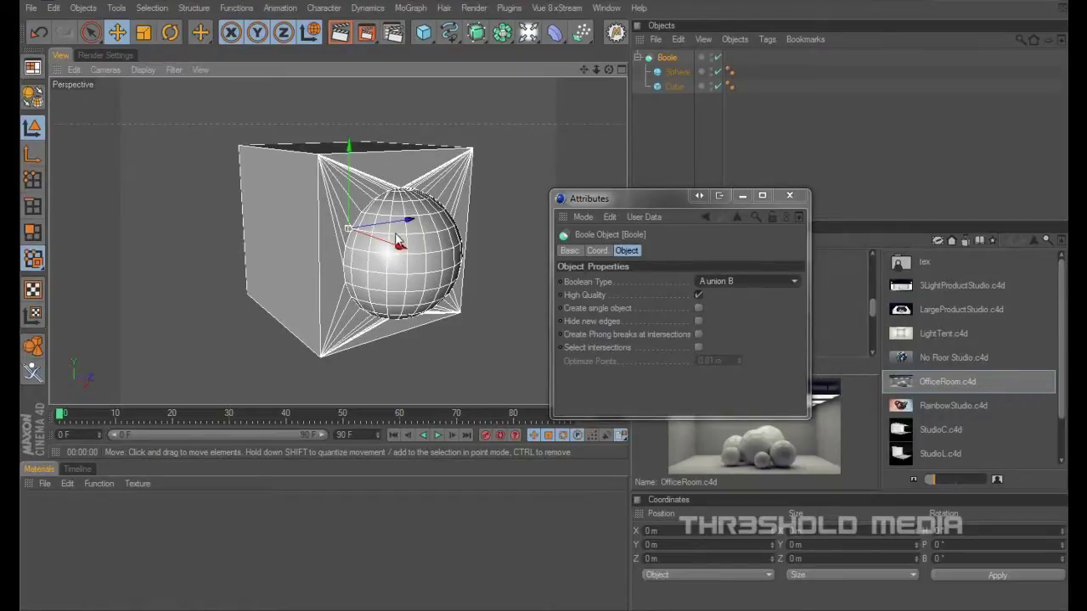
pyautogui.moveTo(387, 245)
pyautogui.mouseDown()
pyautogui.moveTo(378, 252)
pyautogui.moveTo(397, 248)
pyautogui.mouseUp()
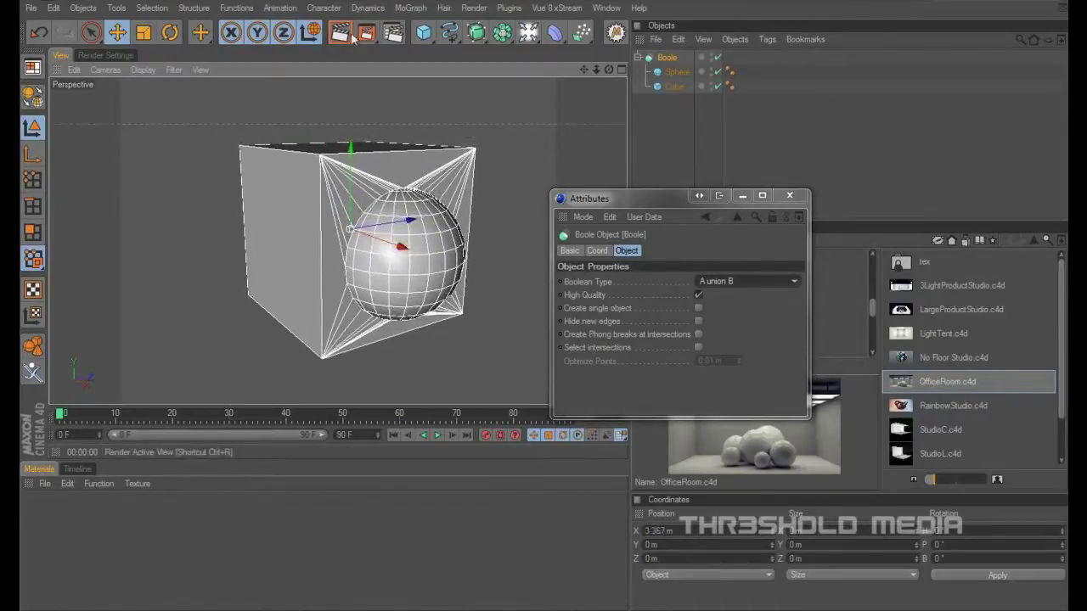
pyautogui.click(342, 33)
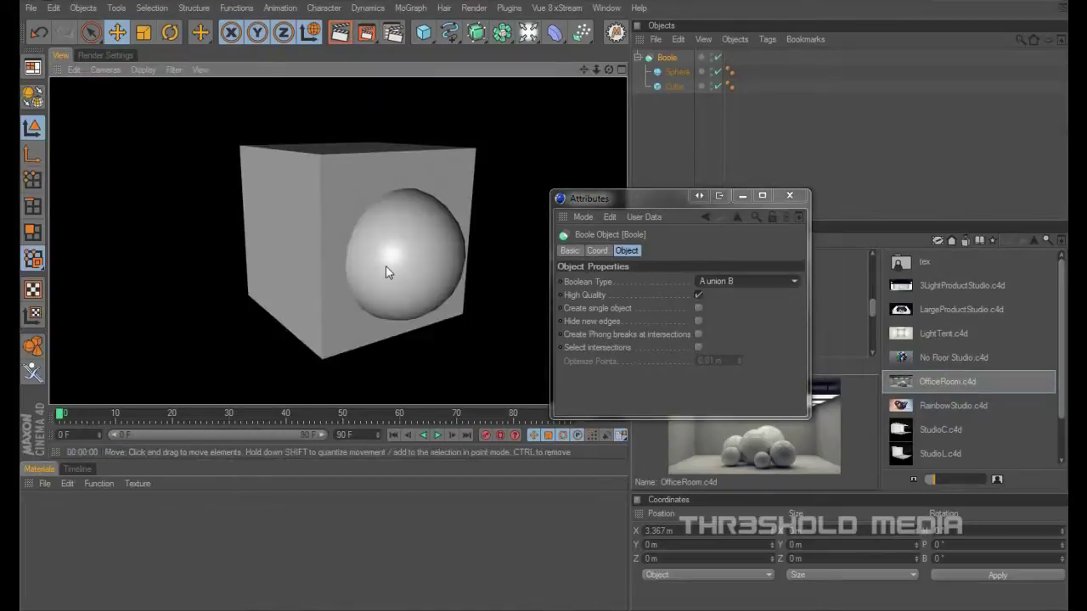
# Move the Boole object along X to about 14 m so the joined sphere and cube shift together.
pyautogui.click(373, 285)
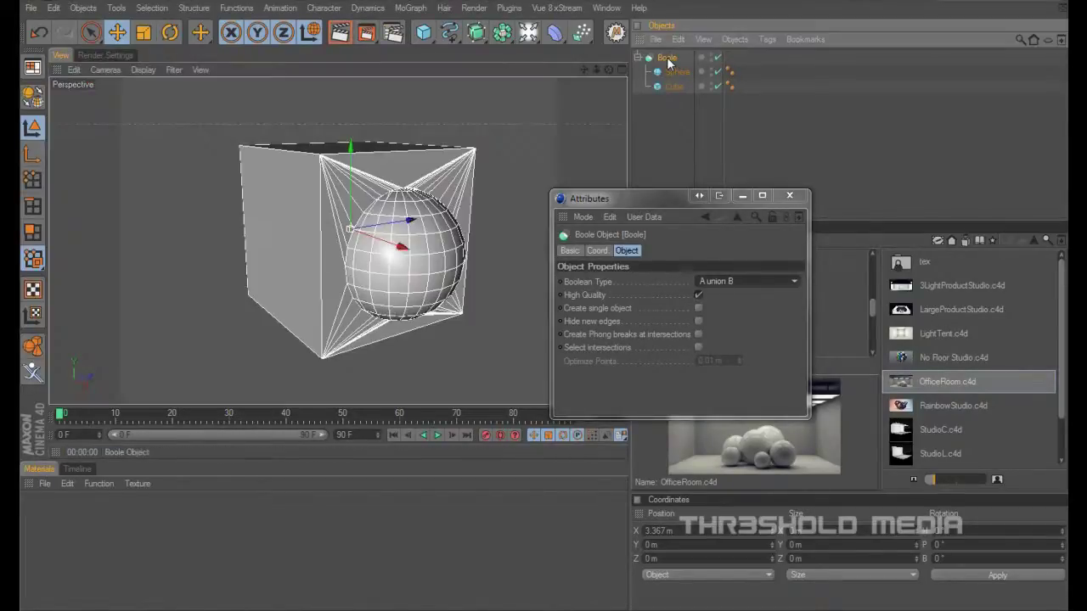
pyautogui.moveTo(383, 260); pyautogui.dragTo(407, 247)
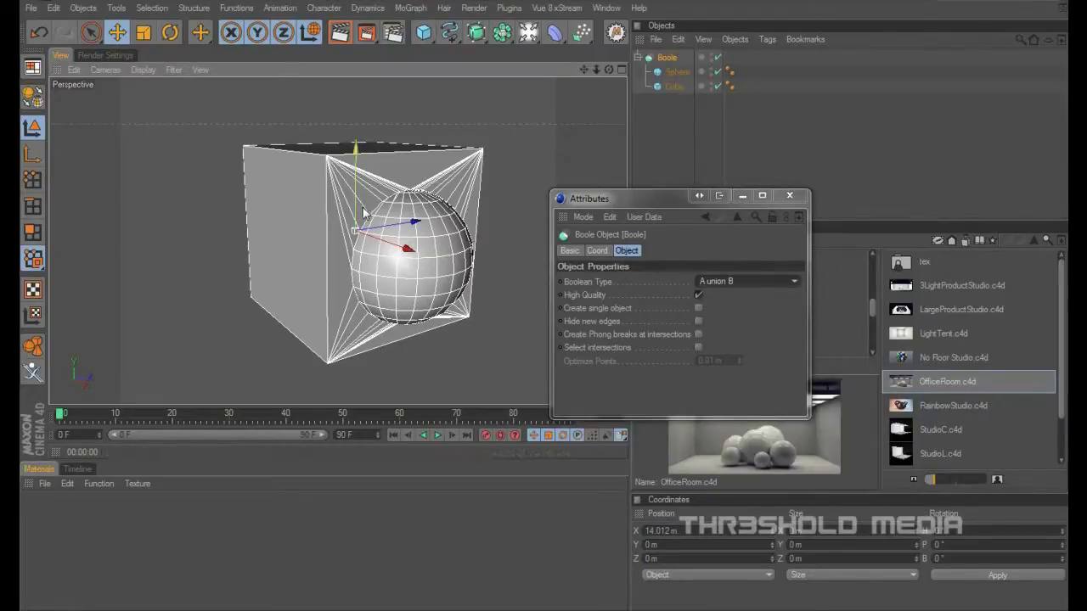
# Move the sphere out to about 107 m on X and render the active view to check the union.
pyautogui.click(676, 72)
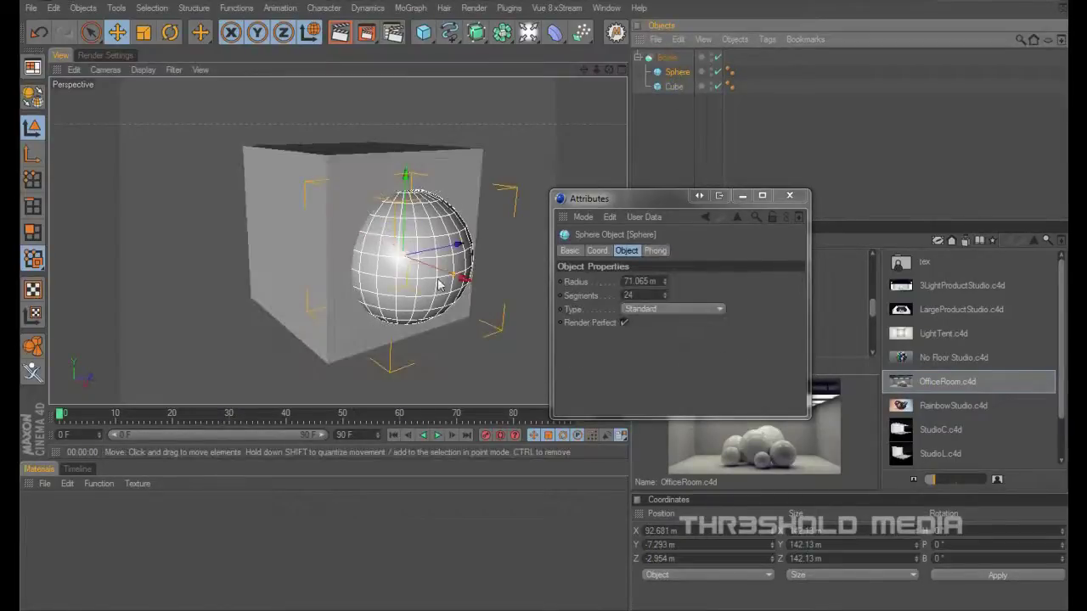
pyautogui.click(338, 33)
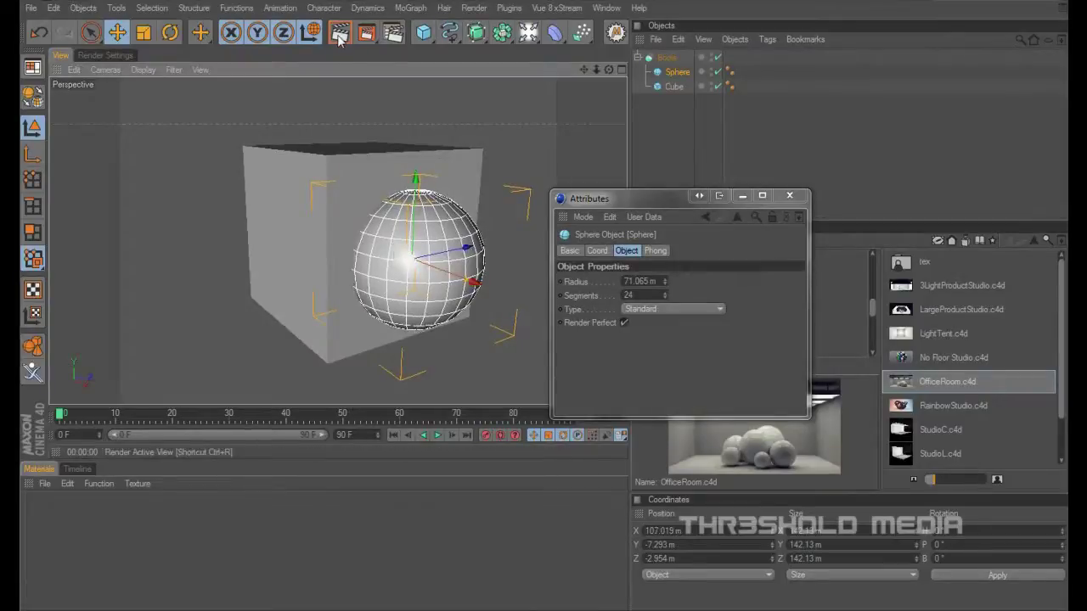
pyautogui.click(371, 207)
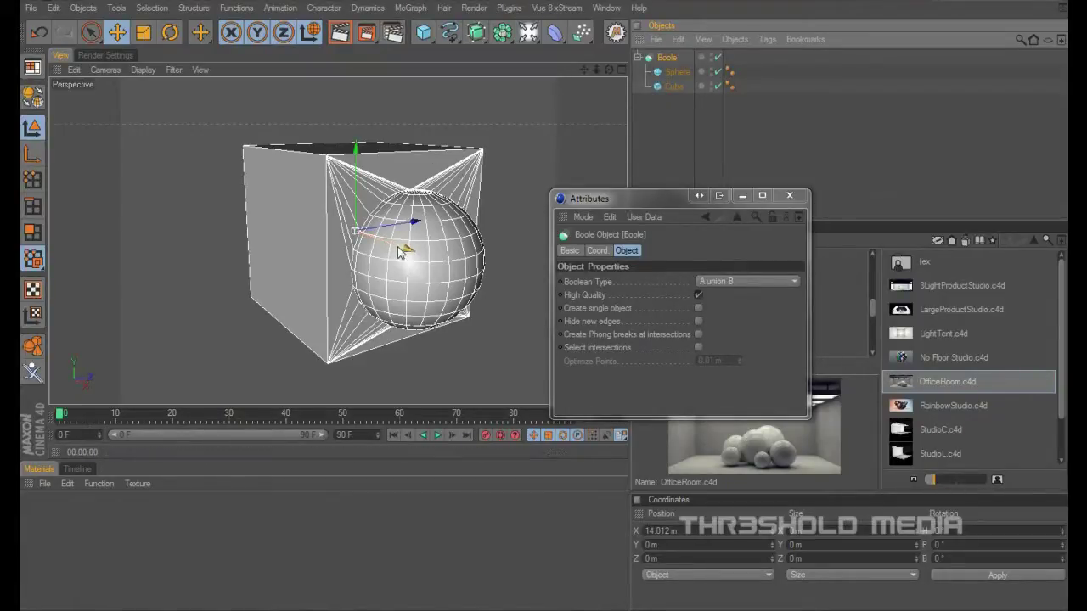
# Shift the Boole object to about -10.9 m on X and inspect the cube inside it.
pyautogui.moveTo(401, 252)
pyautogui.mouseDown()
pyautogui.moveTo(424, 252)
pyautogui.moveTo(386, 251)
pyautogui.mouseUp()
pyautogui.moveTo(676, 87); pyautogui.dragTo(672, 72)
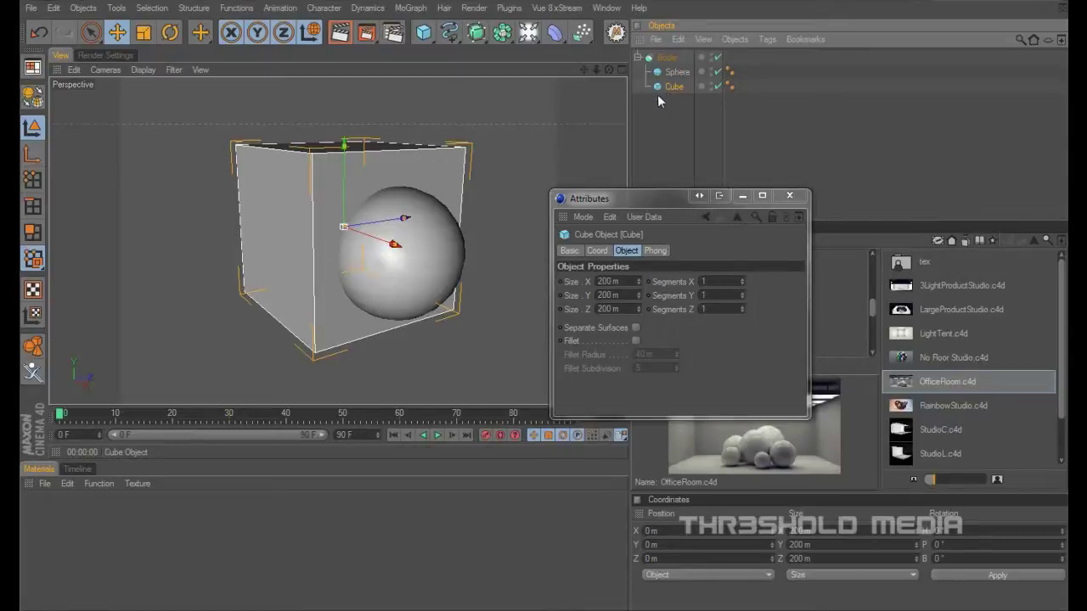
# Set the Boole object's Boolean Type to A subtract B and examine the cut side of the sphere.
pyautogui.click(666, 58)
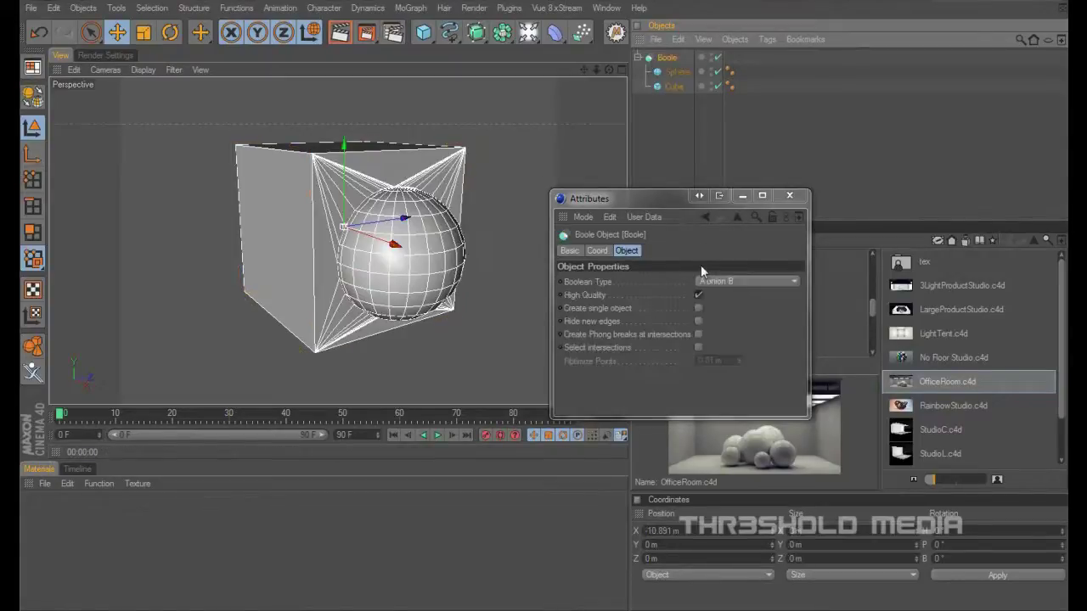
pyautogui.click(714, 282)
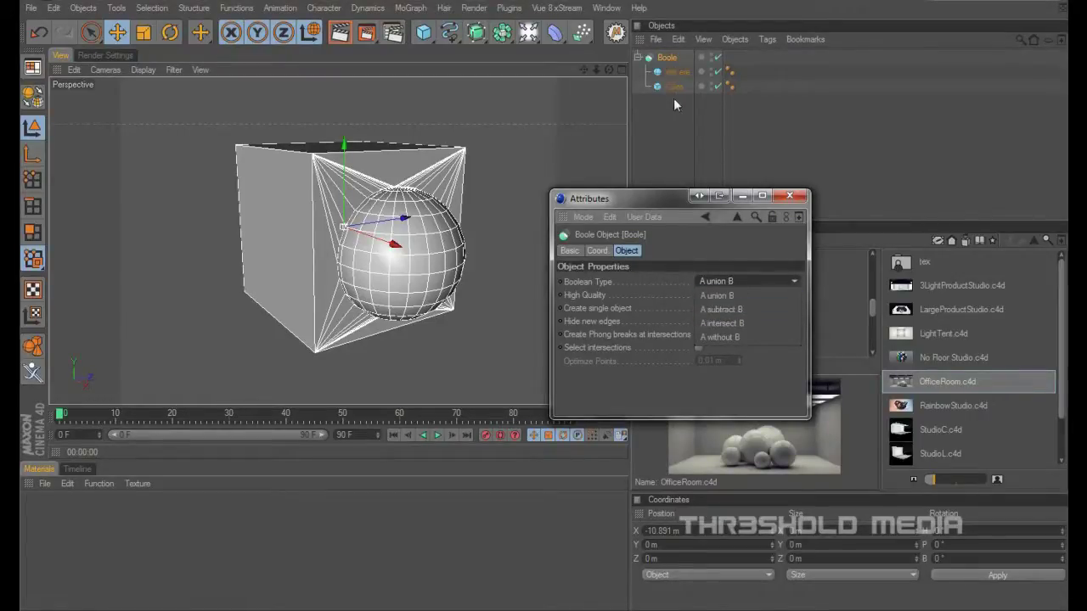
pyautogui.click(721, 308)
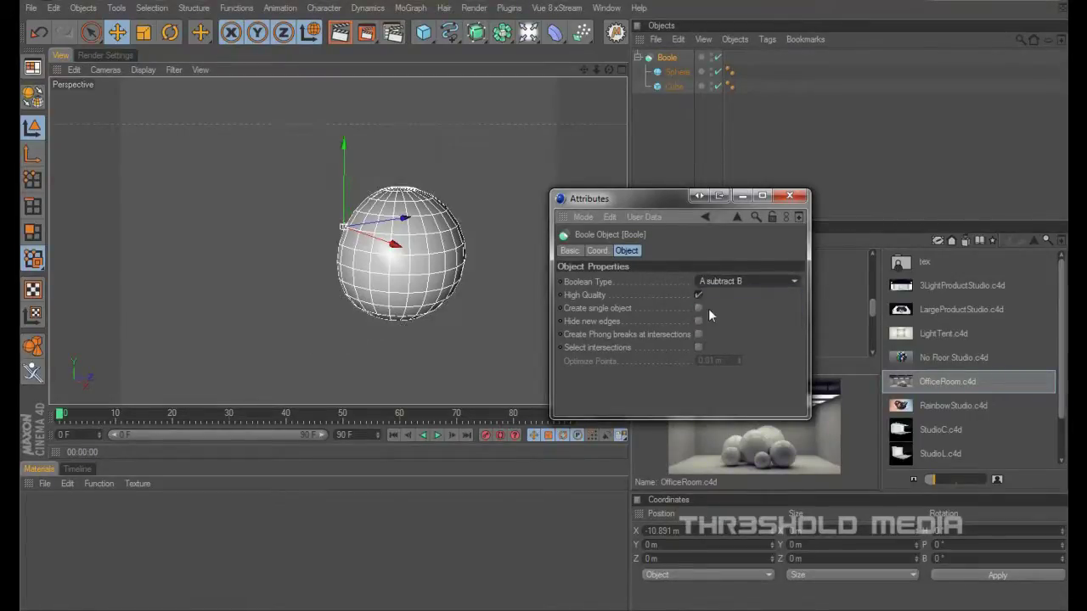
pyautogui.moveTo(610, 71); pyautogui.dragTo(604, 70)
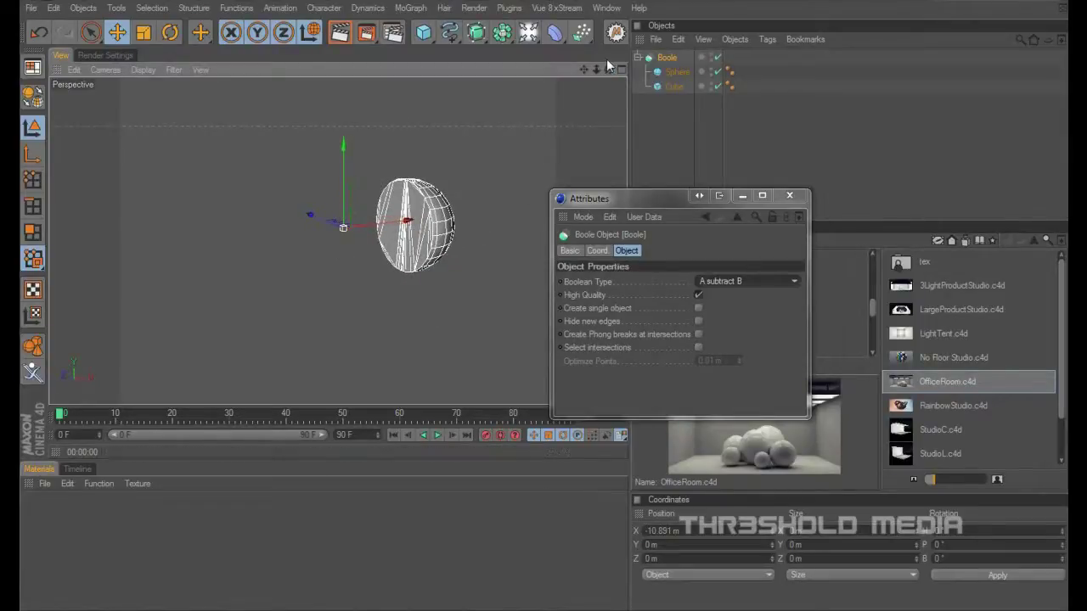
pyautogui.moveTo(607, 72); pyautogui.dragTo(600, 65)
# Set the Boolean Type to A intersect B and inspect the cube's outline around the overlapping volume.
pyautogui.click(722, 281)
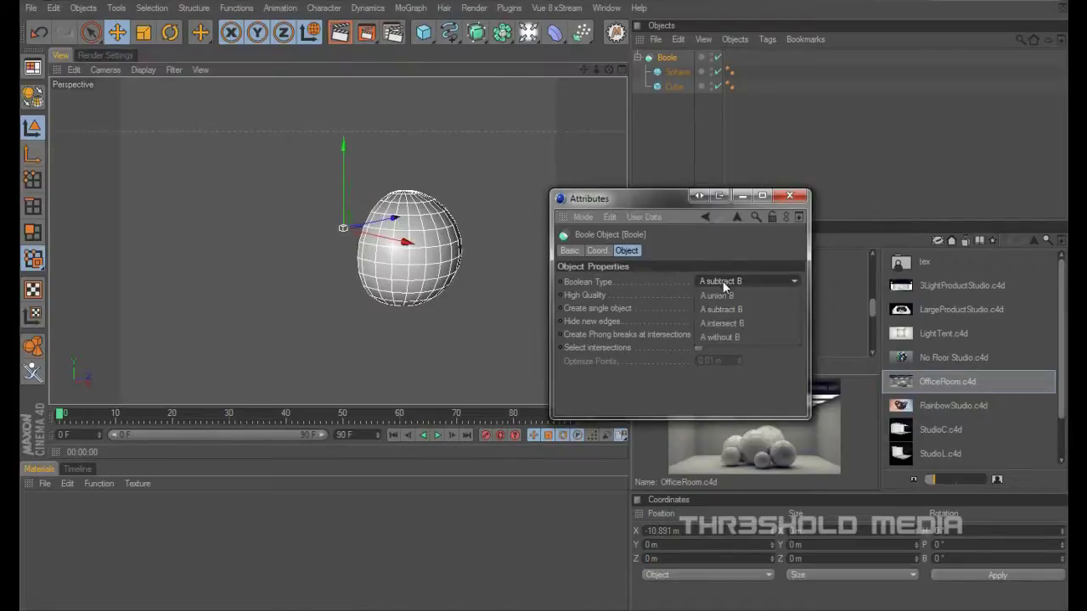
pyautogui.click(720, 323)
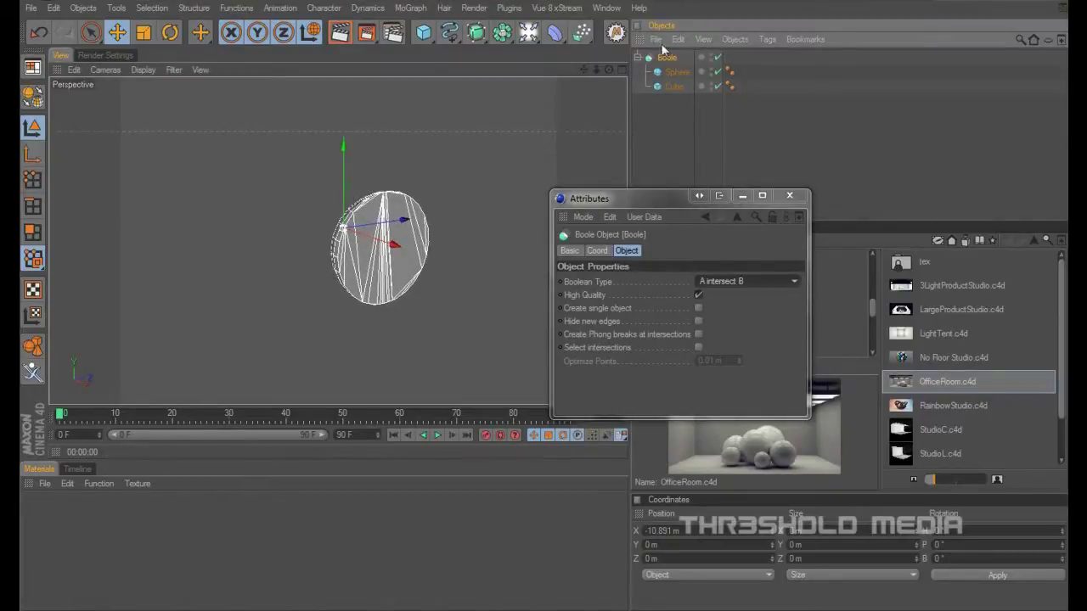
pyautogui.click(671, 87)
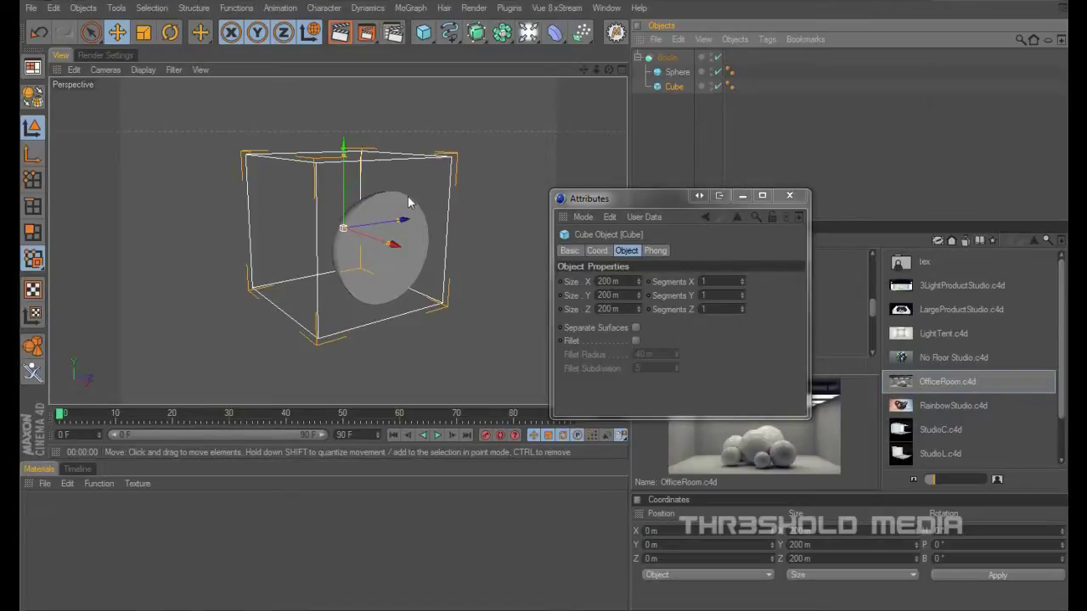
# Nudge the sphere inside the Boole to about 106.9 m on X.
pyautogui.click(676, 71)
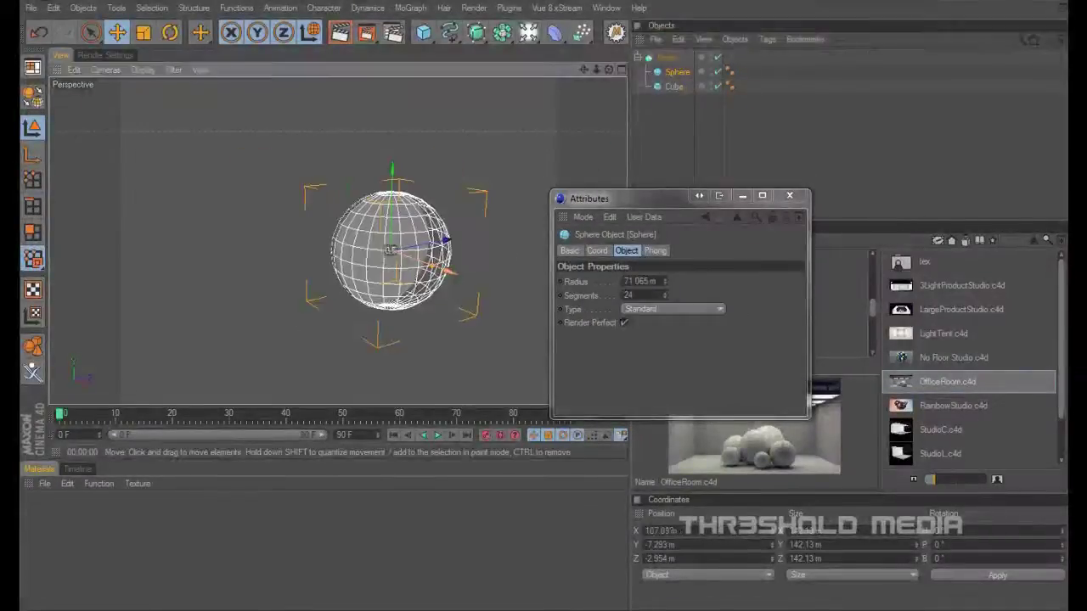
pyautogui.moveTo(431, 273)
pyautogui.mouseDown()
pyautogui.moveTo(457, 273)
pyautogui.moveTo(406, 254)
pyautogui.moveTo(443, 258)
pyautogui.mouseUp()
pyautogui.click(661, 78)
pyautogui.click(666, 57)
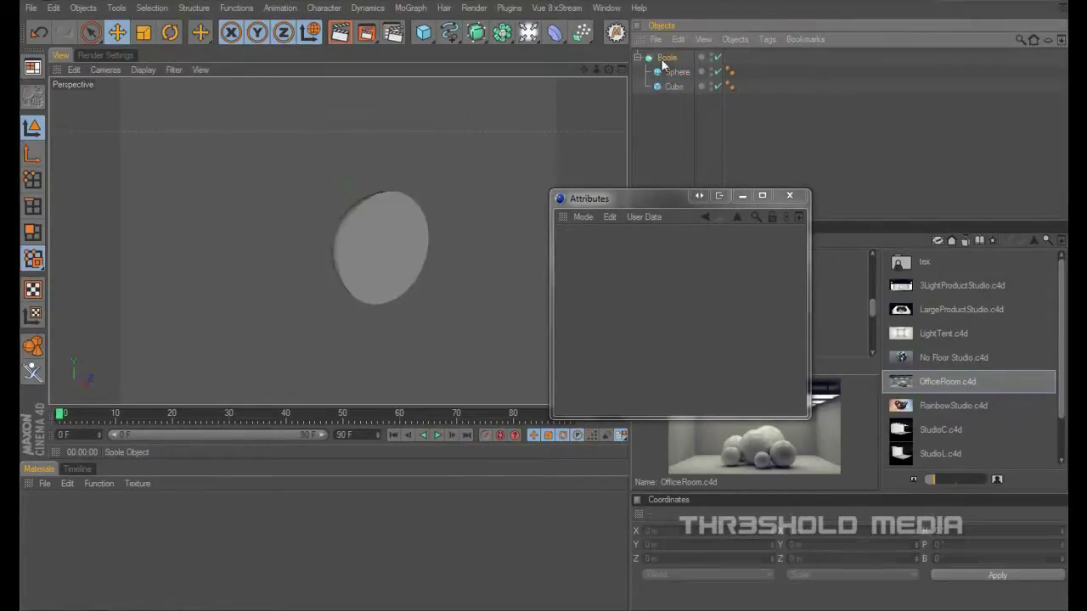
pyautogui.click(716, 281)
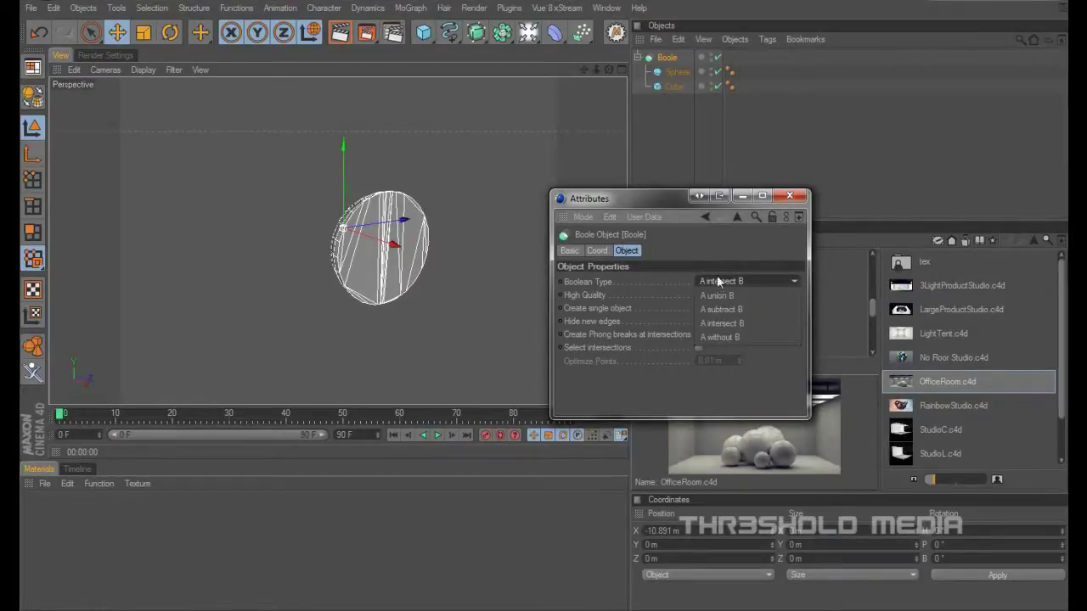
pyautogui.click(670, 140)
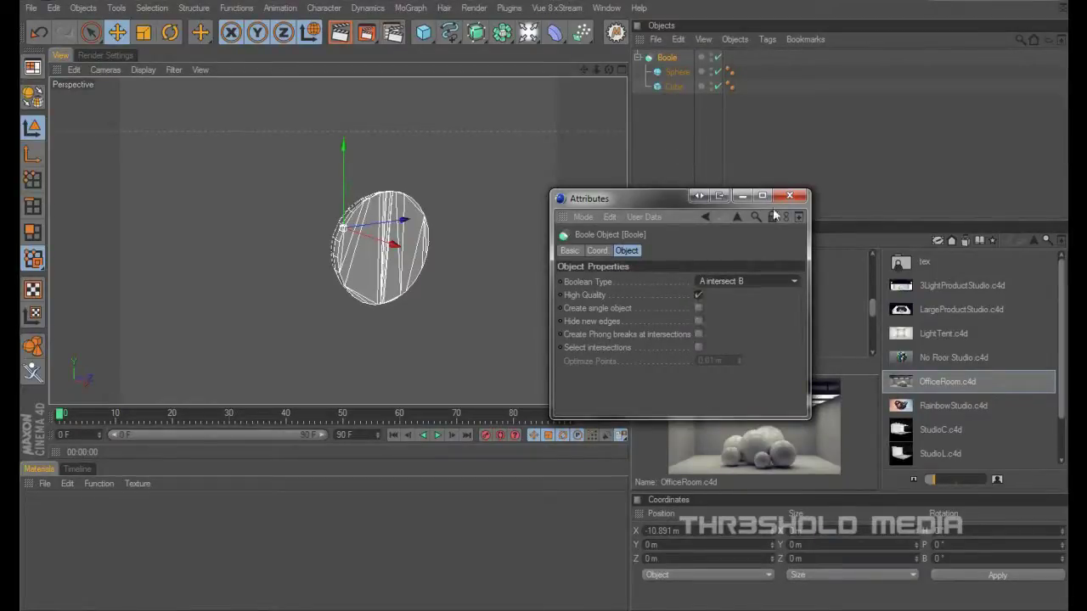
pyautogui.click(713, 280)
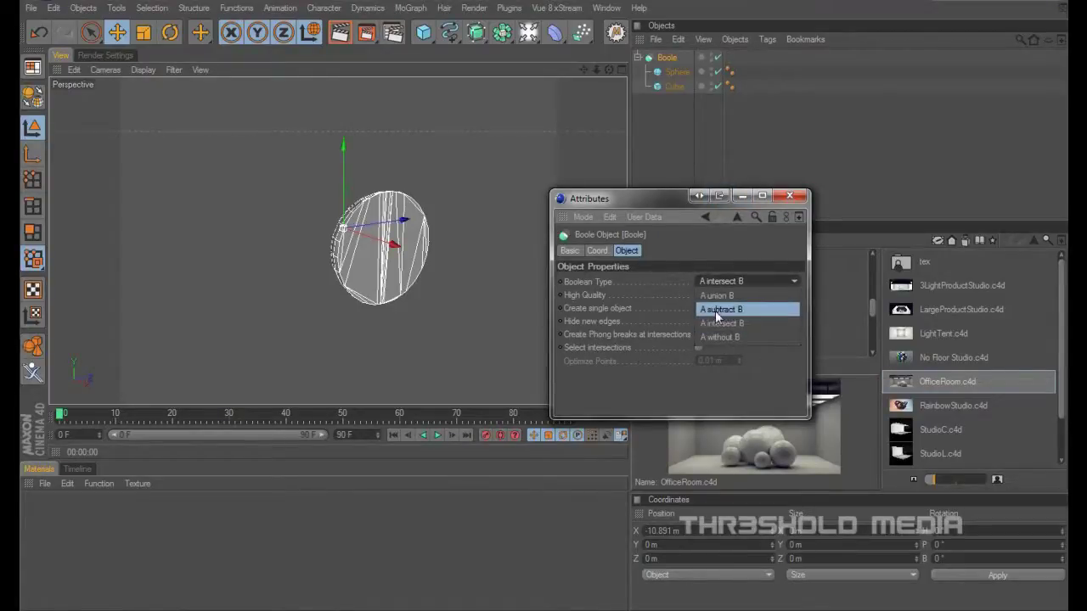
pyautogui.click(716, 311)
# Place the sphere below the cube in the Boole hierarchy and set the Boolean Type to A subtract B.
pyautogui.moveTo(670, 86)
pyautogui.mouseDown()
pyautogui.moveTo(668, 72)
pyautogui.moveTo(670, 97)
pyautogui.mouseUp()
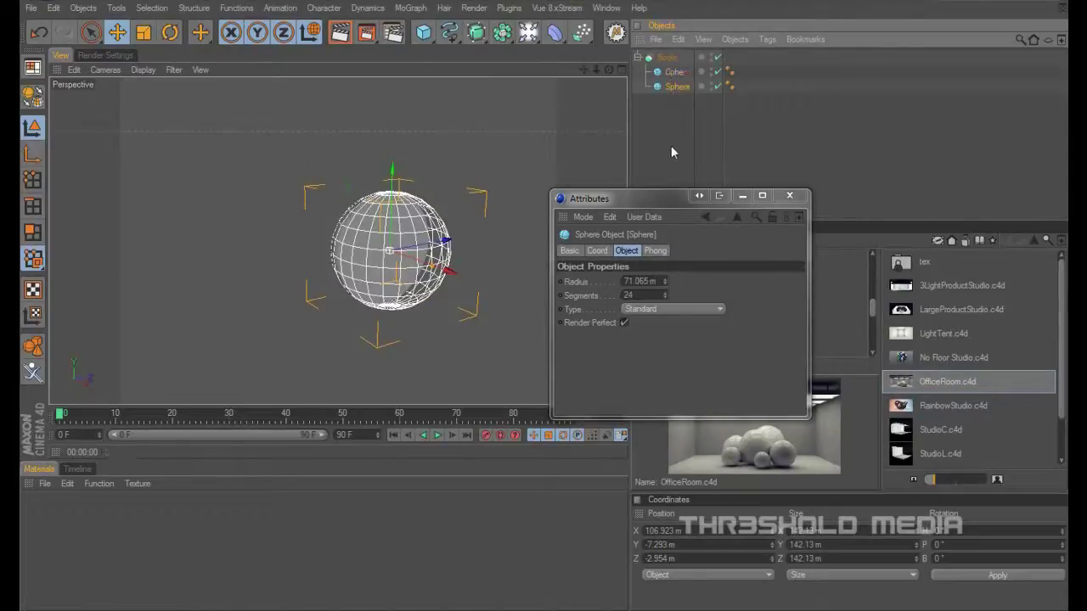
pyautogui.click(665, 57)
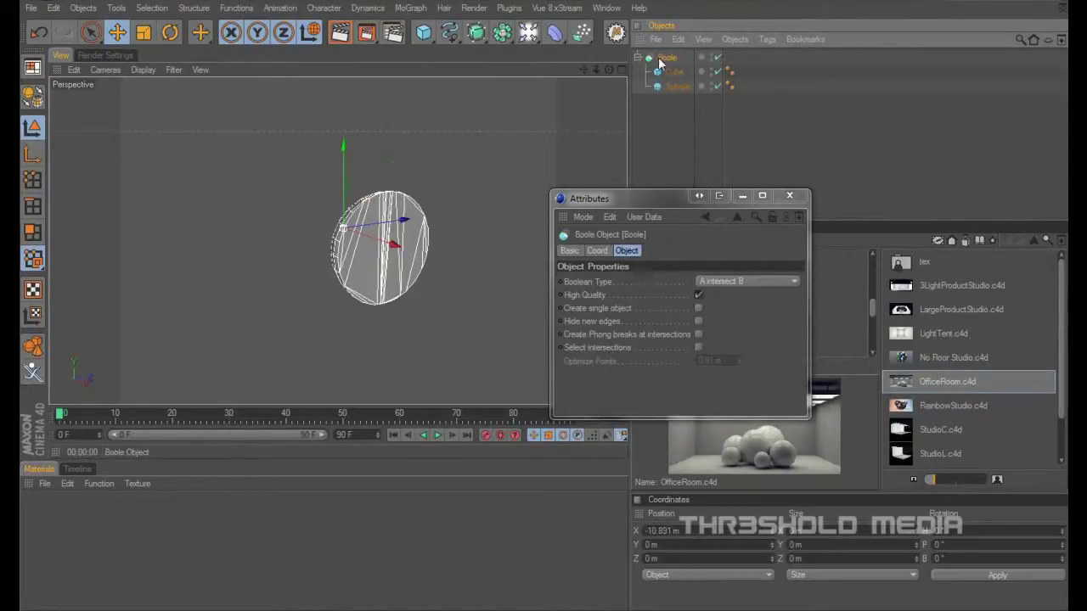
pyautogui.click(715, 282)
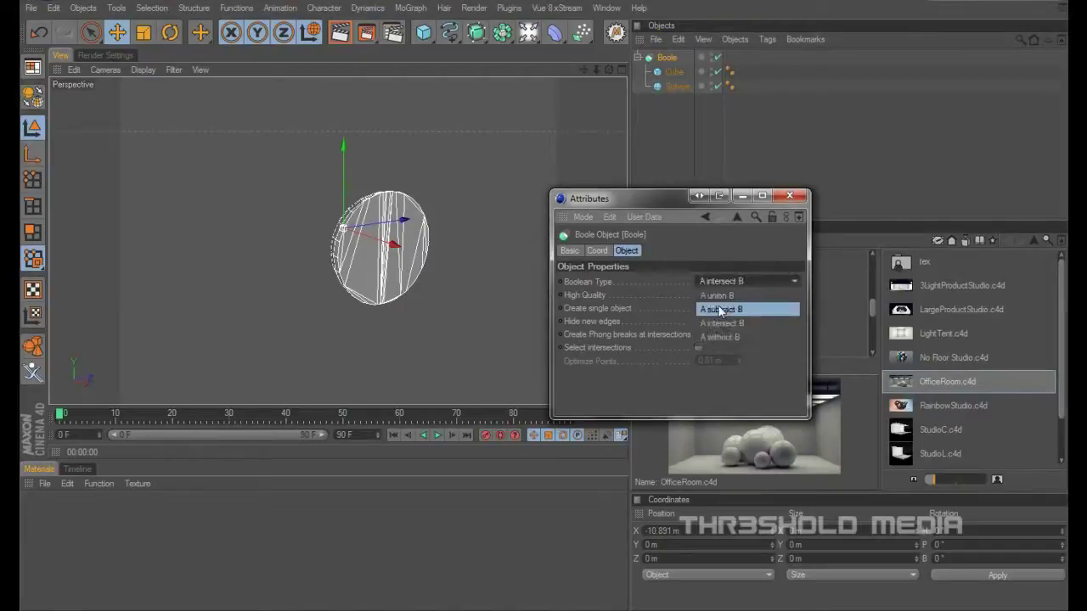
pyautogui.click(717, 307)
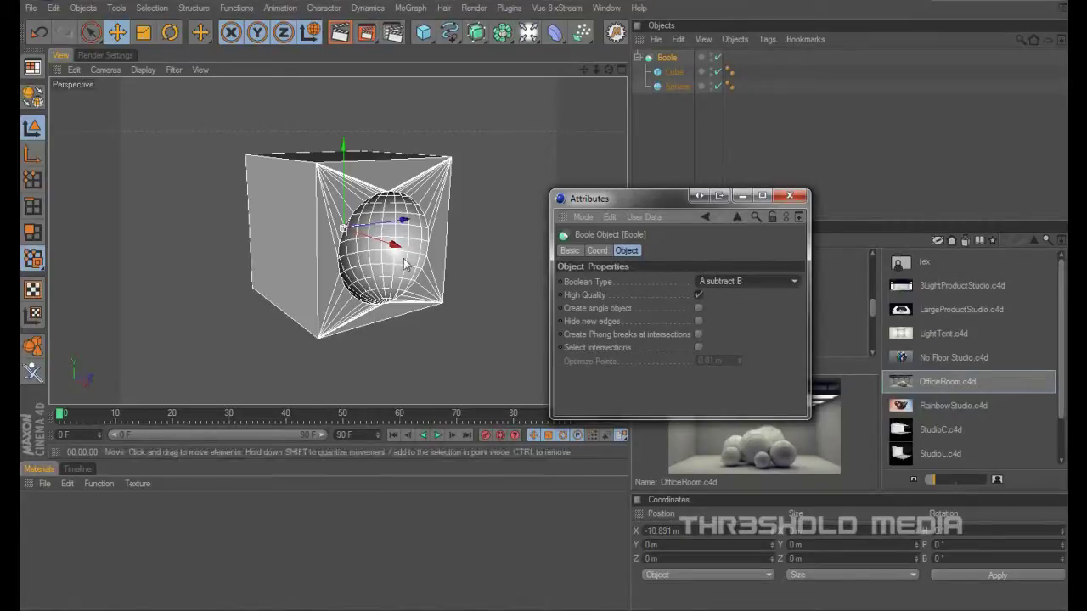
# Place the sphere above the cube in the Boole hierarchy and inspect the reversed subtraction.
pyautogui.moveTo(670, 71); pyautogui.dragTo(671, 67)
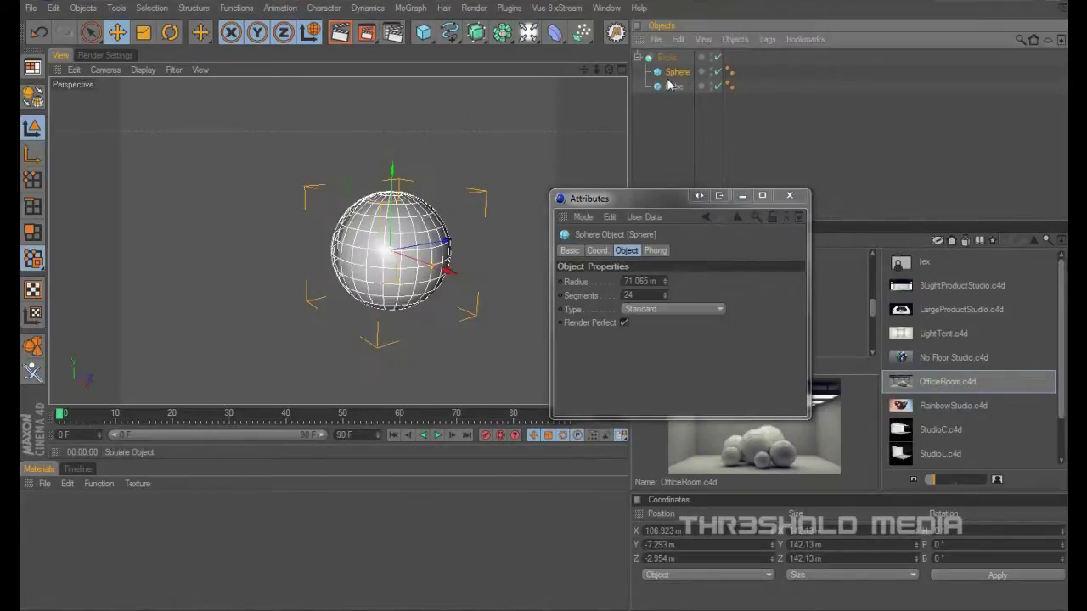
pyautogui.click(544, 129)
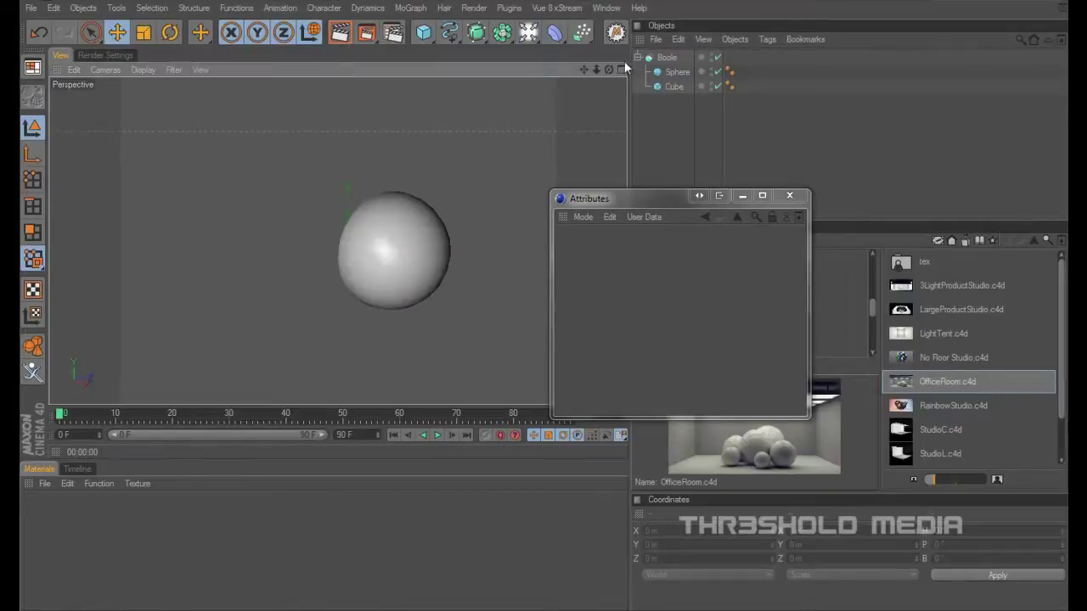
pyautogui.moveTo(607, 70)
pyautogui.mouseDown()
pyautogui.moveTo(666, 70)
pyautogui.moveTo(625, 75)
pyautogui.mouseUp()
pyautogui.click(666, 59)
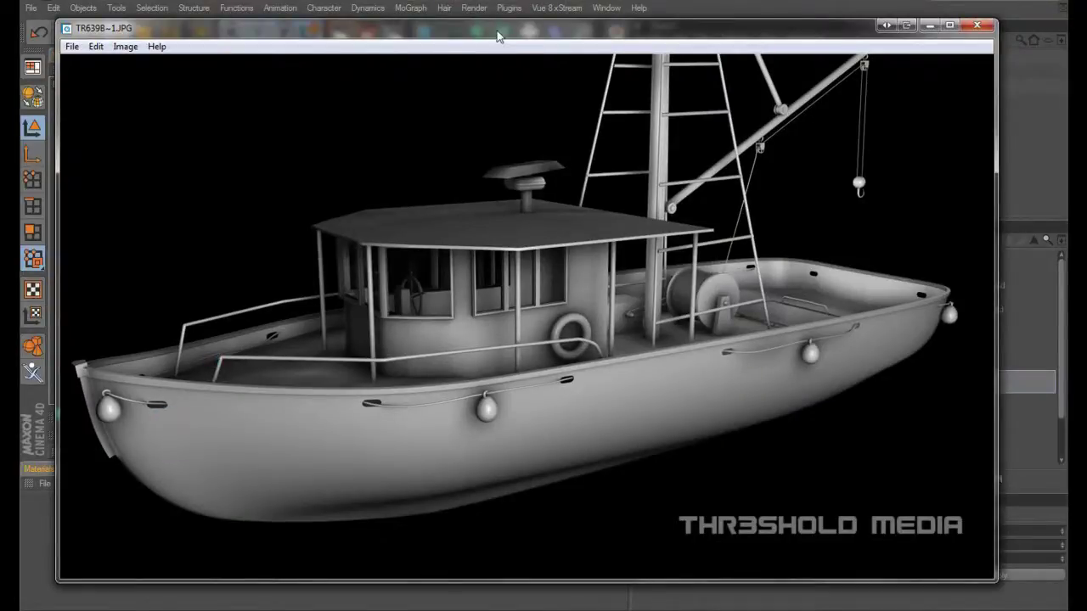
# Clear the boat reference image off the screen and place the cube above the sphere in the Boole hierarchy.
pyautogui.moveTo(498, 36); pyautogui.dragTo(1086, 40)
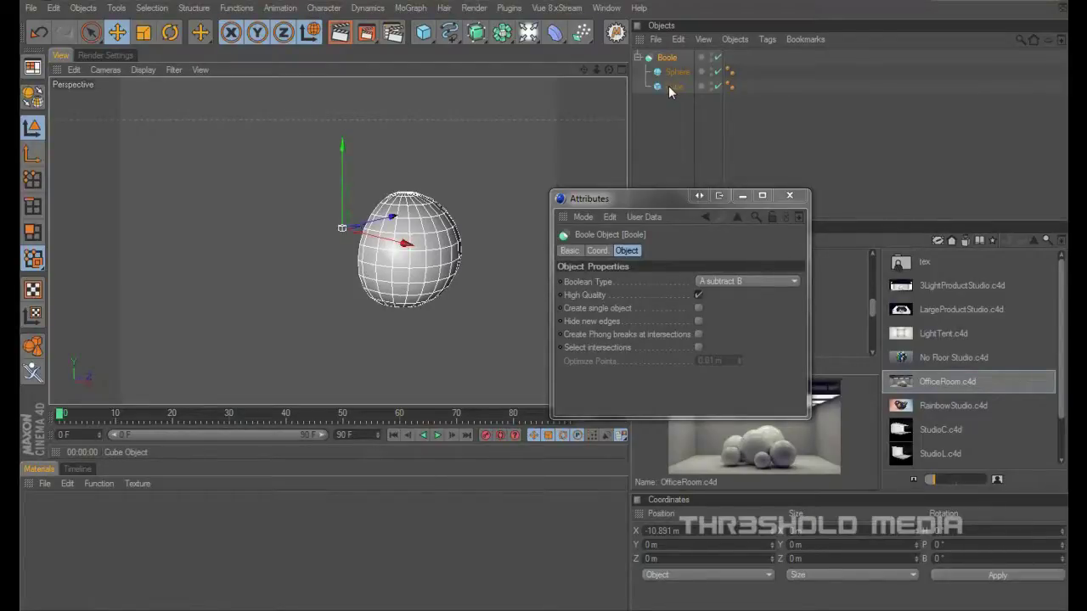
pyautogui.moveTo(671, 89); pyautogui.dragTo(673, 71)
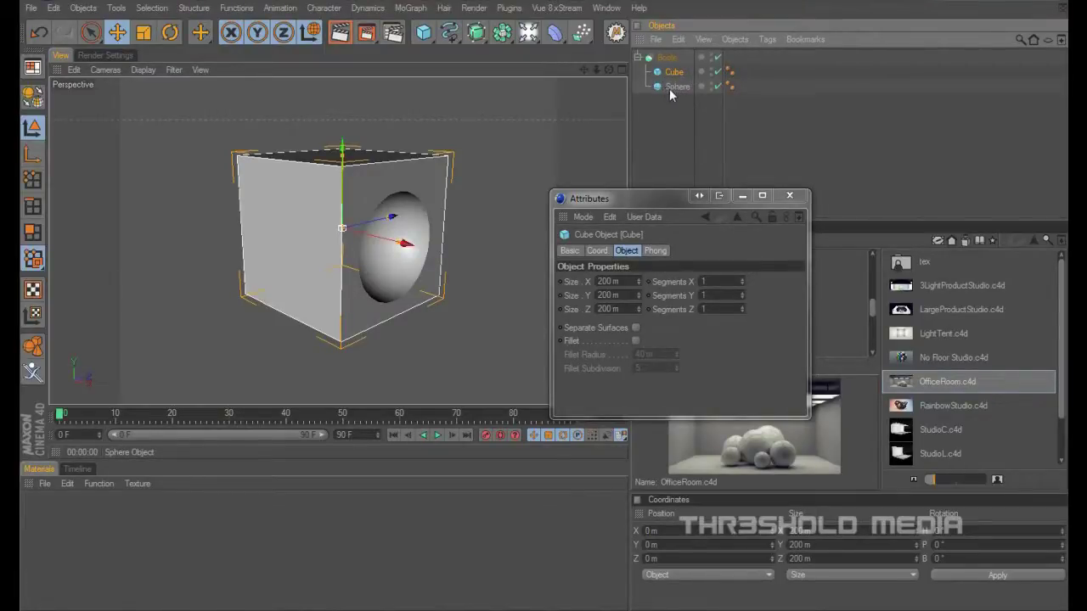
pyautogui.moveTo(608, 69); pyautogui.dragTo(655, 70)
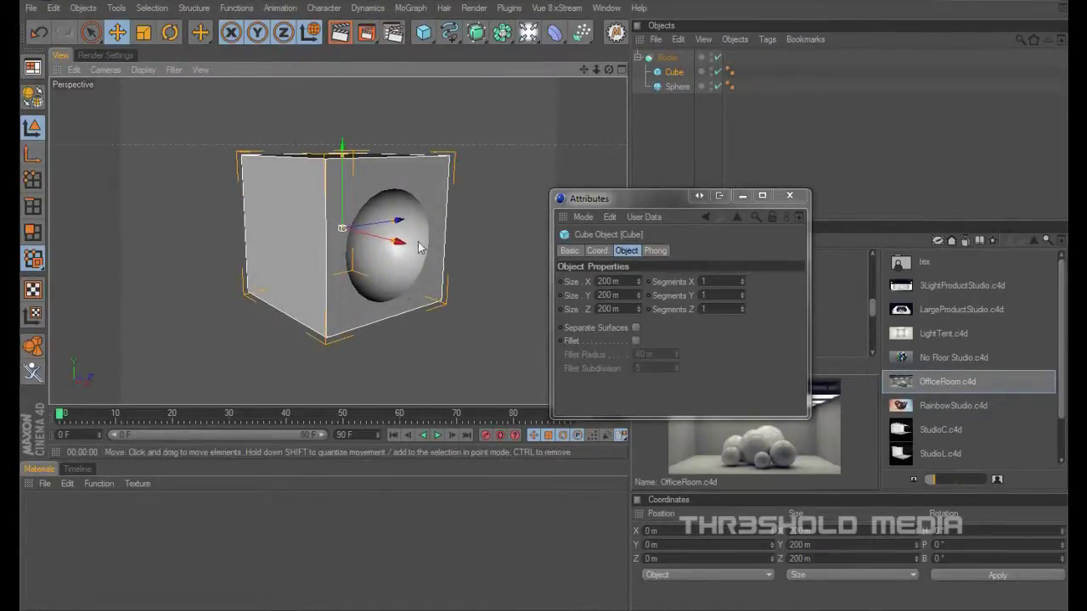
# Render the active view and examine the cavity cut into the cube from several angles.
pyautogui.click(340, 33)
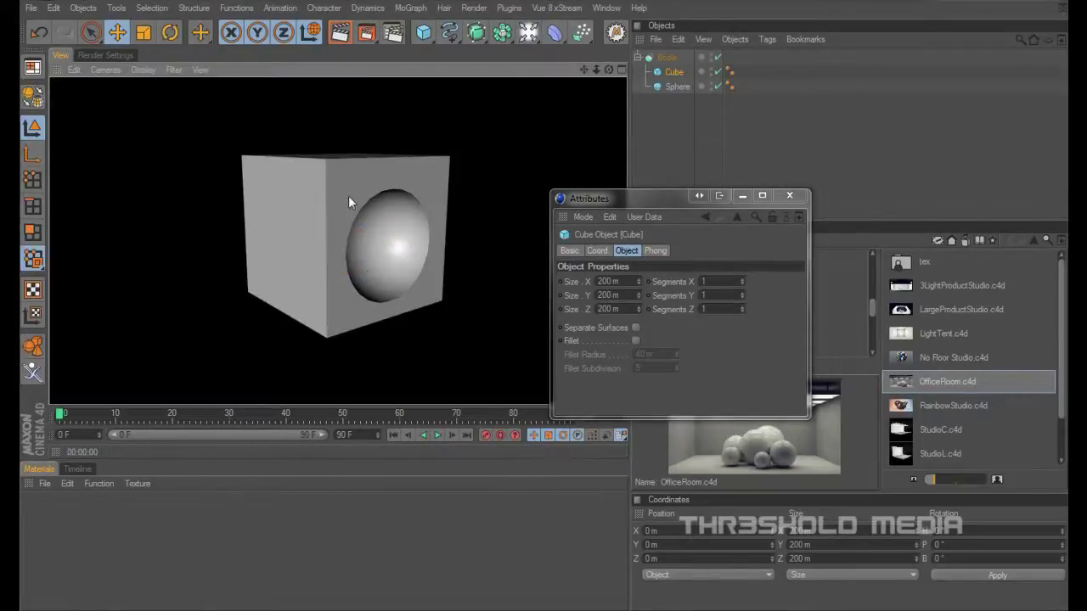
pyautogui.moveTo(607, 69); pyautogui.dragTo(521, 224)
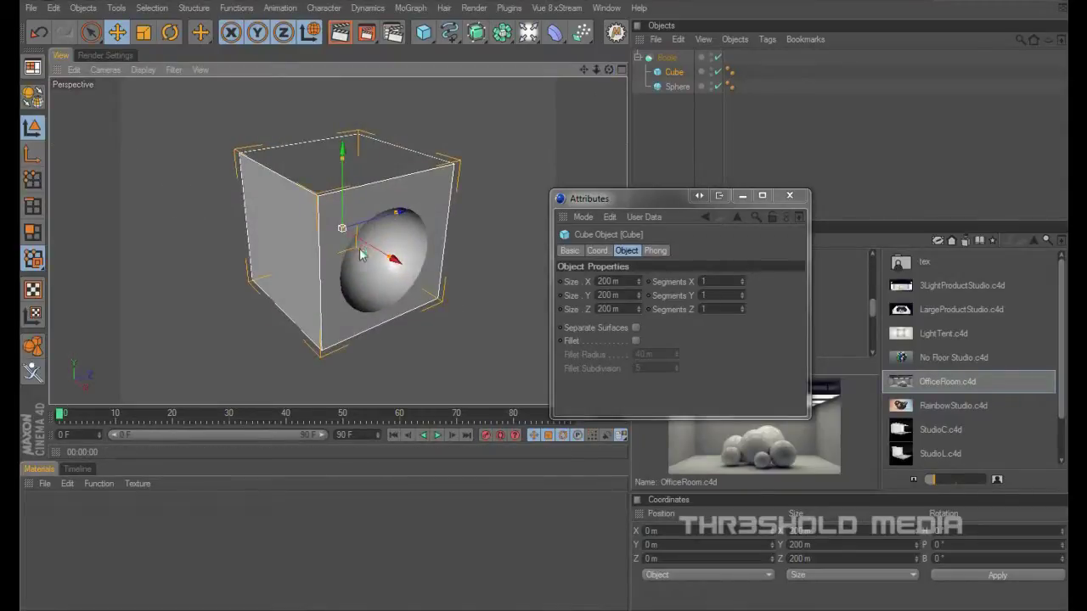
pyautogui.moveTo(607, 71)
pyautogui.mouseDown()
pyautogui.moveTo(577, 73)
pyautogui.moveTo(602, 75)
pyautogui.mouseUp()
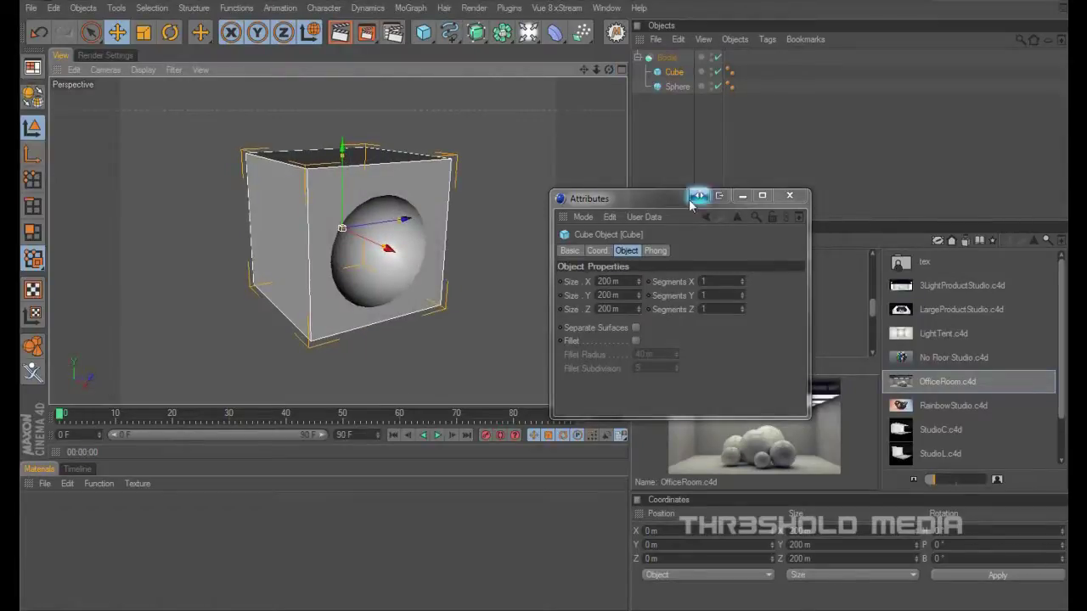
# Move the floating Attributes window clear of the model and set the sphere's Segments to 4.
pyautogui.click(670, 85)
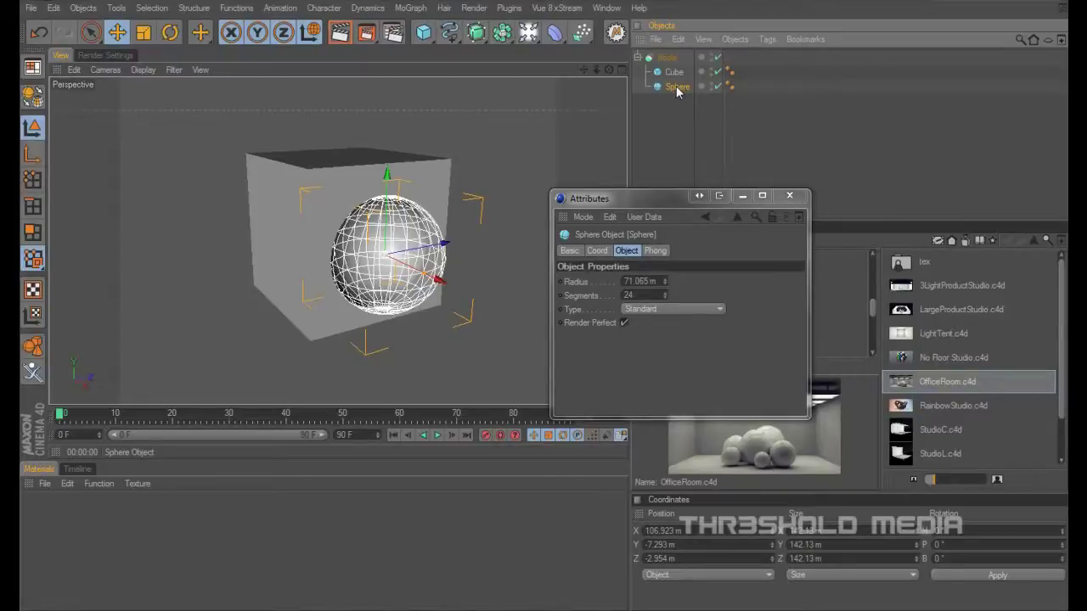
pyautogui.moveTo(666, 205); pyautogui.dragTo(605, 209)
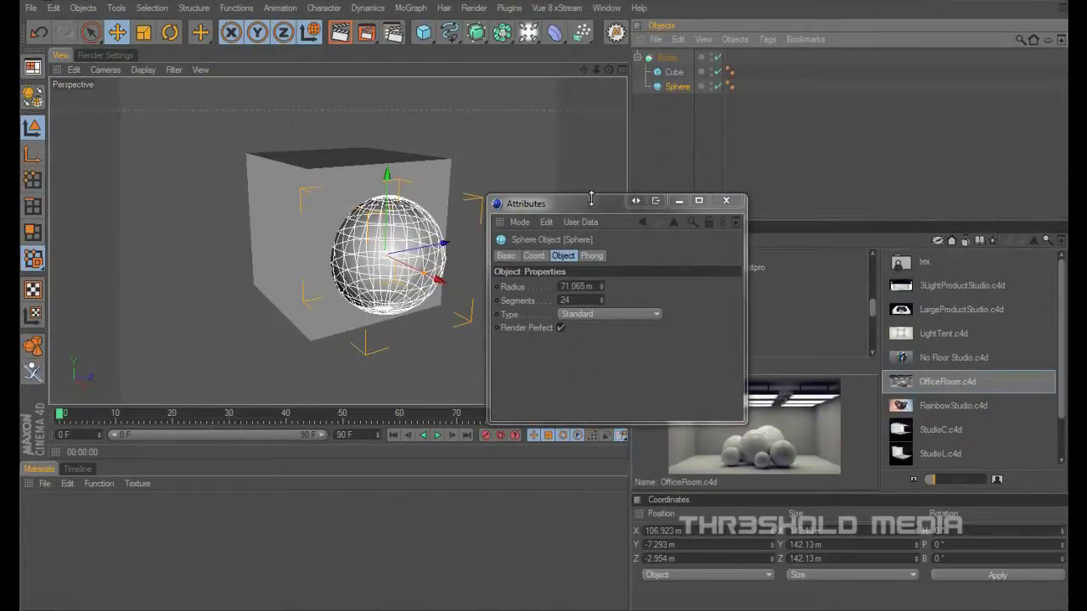
pyautogui.moveTo(591, 200); pyautogui.dragTo(730, 175)
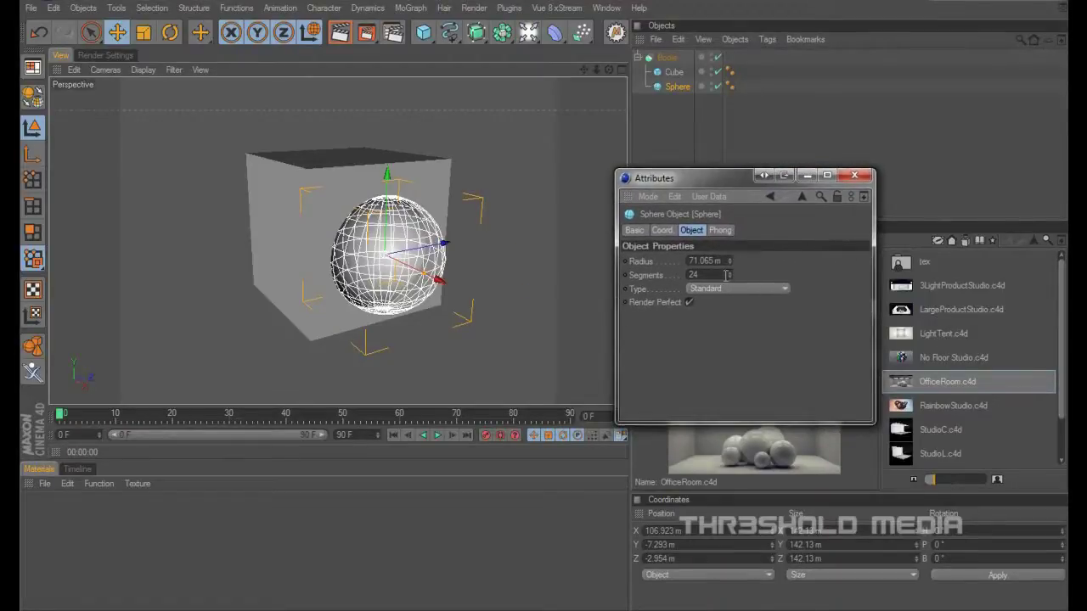
pyautogui.moveTo(728, 275); pyautogui.dragTo(672, 277)
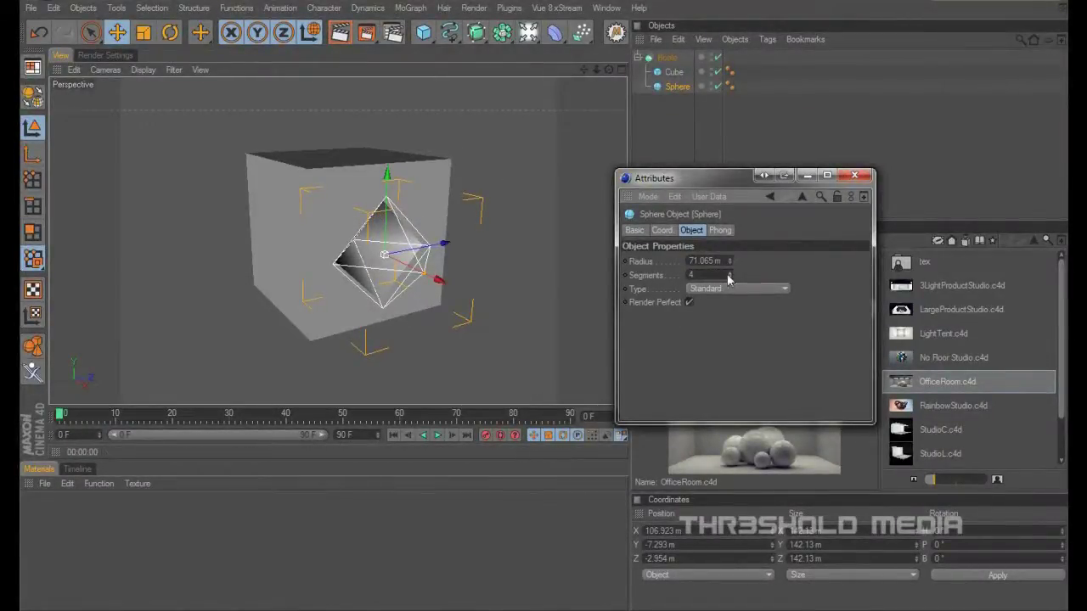
# Reduce the sphere's Segments to 2 and render the active view of the cavity from two angles.
pyautogui.moveTo(728, 279)
pyautogui.mouseDown()
pyautogui.moveTo(764, 279)
pyautogui.moveTo(726, 279)
pyautogui.mouseUp()
pyautogui.click(338, 35)
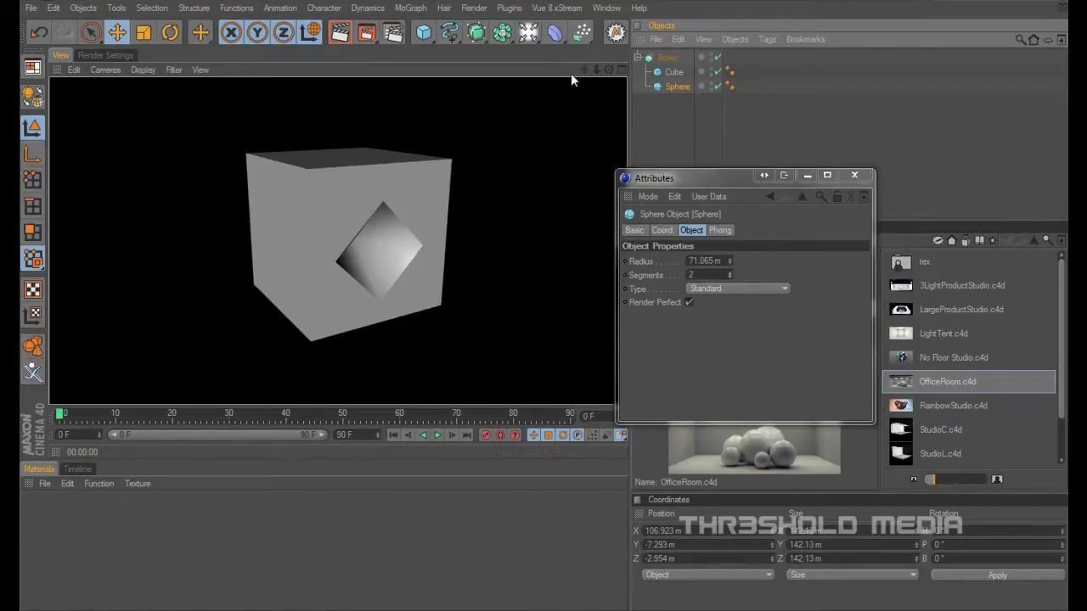
pyautogui.keyDown('alt'); pyautogui.moveTo(475, 255); pyautogui.dragTo(398, 90); pyautogui.keyUp('alt')
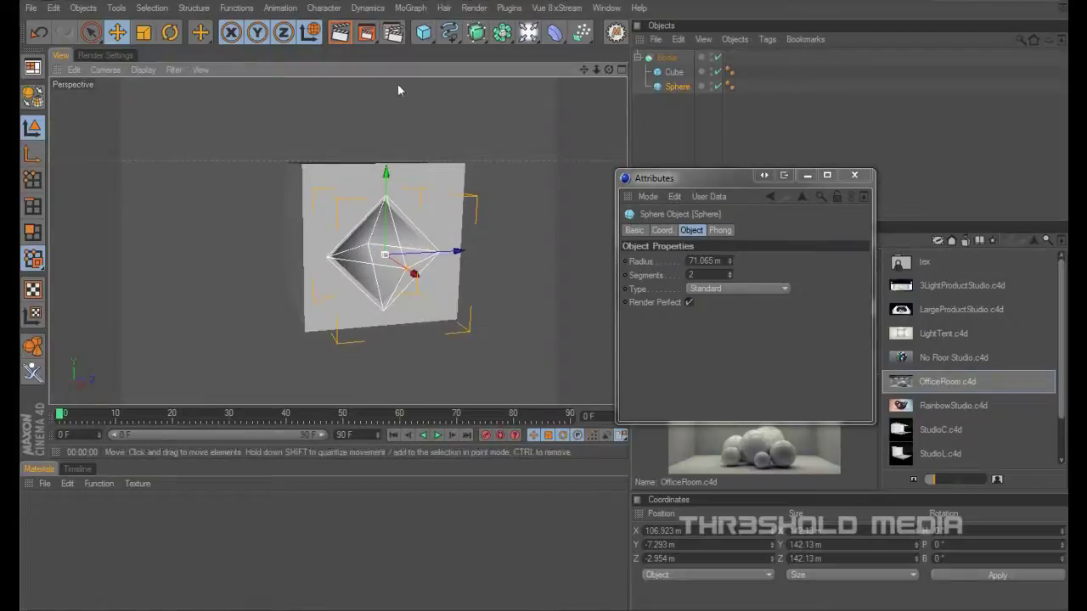
pyautogui.click(341, 39)
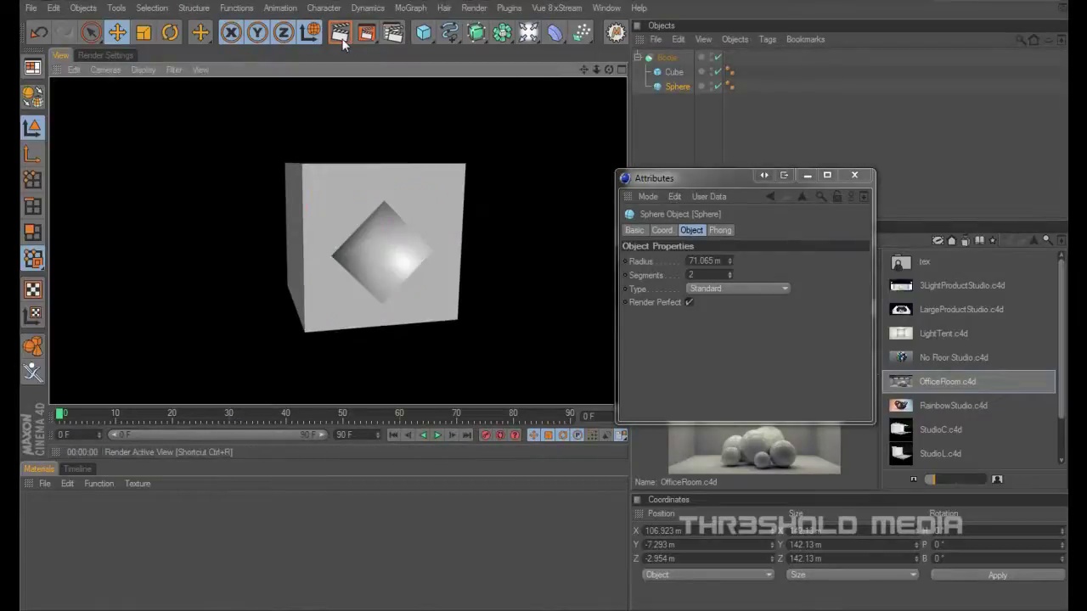
# Add a light and position it above and in front of the cube at about X 434 m, Y 209 m, Z -223 m.
pyautogui.moveTo(526, 35); pyautogui.dragTo(577, 49)
pyautogui.moveTo(406, 262); pyautogui.dragTo(445, 94)
pyautogui.scroll(-3, 397, 244)
pyautogui.moveTo(505, 129); pyautogui.dragTo(444, 128)
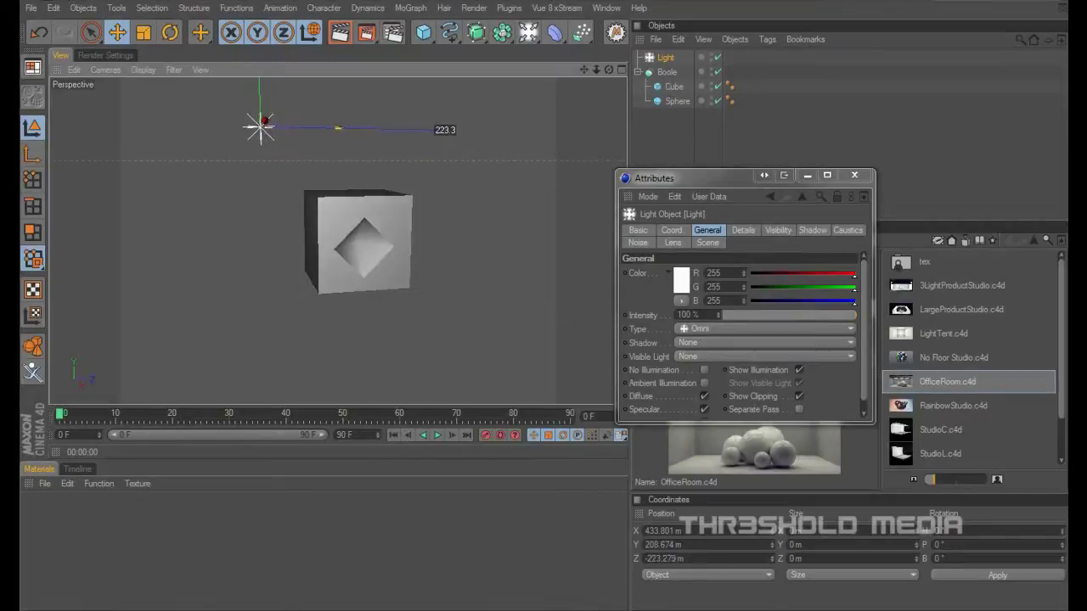
# Set the light's Shadow to Shadow Maps (Soft) and render a close view of the cube's cavity.
pyautogui.click(724, 342)
pyautogui.click(722, 369)
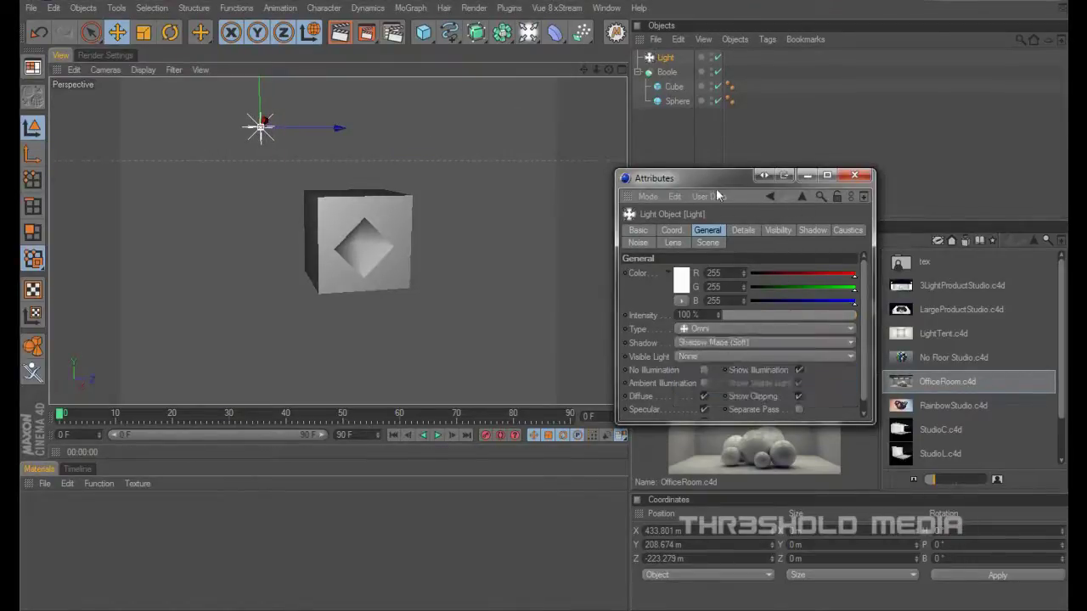
pyautogui.scroll(5, 396, 190)
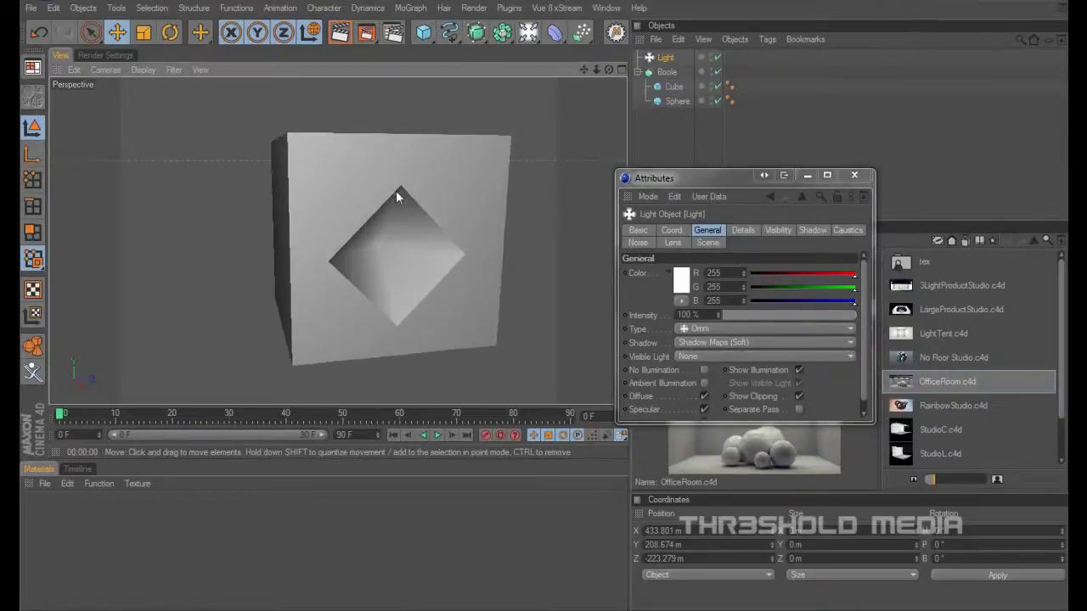
pyautogui.click(339, 32)
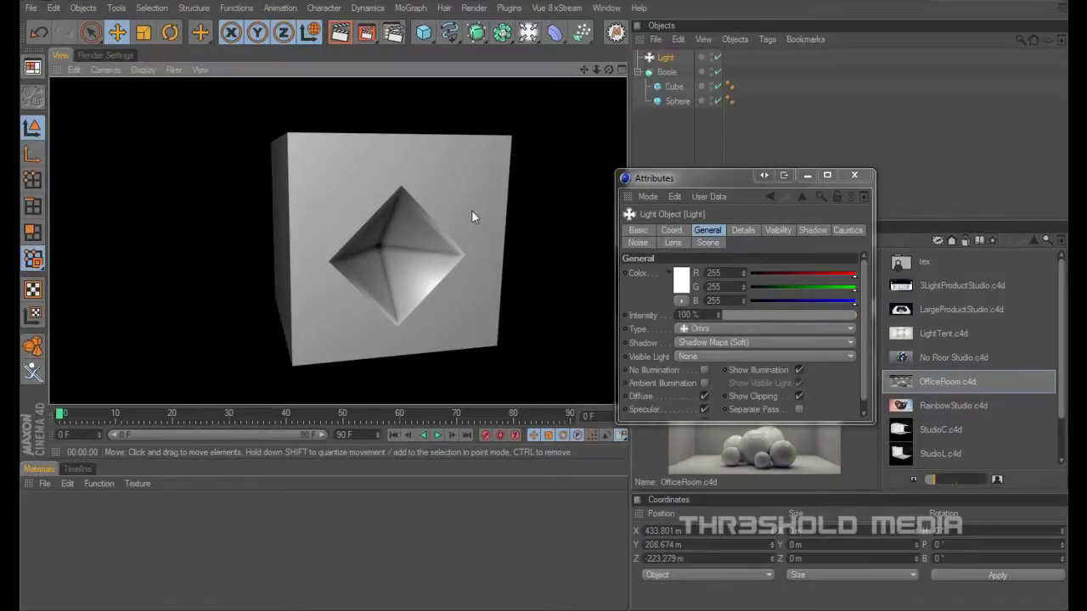
# Change the Boole object's Boolean Type to A without B.
pyautogui.click(666, 73)
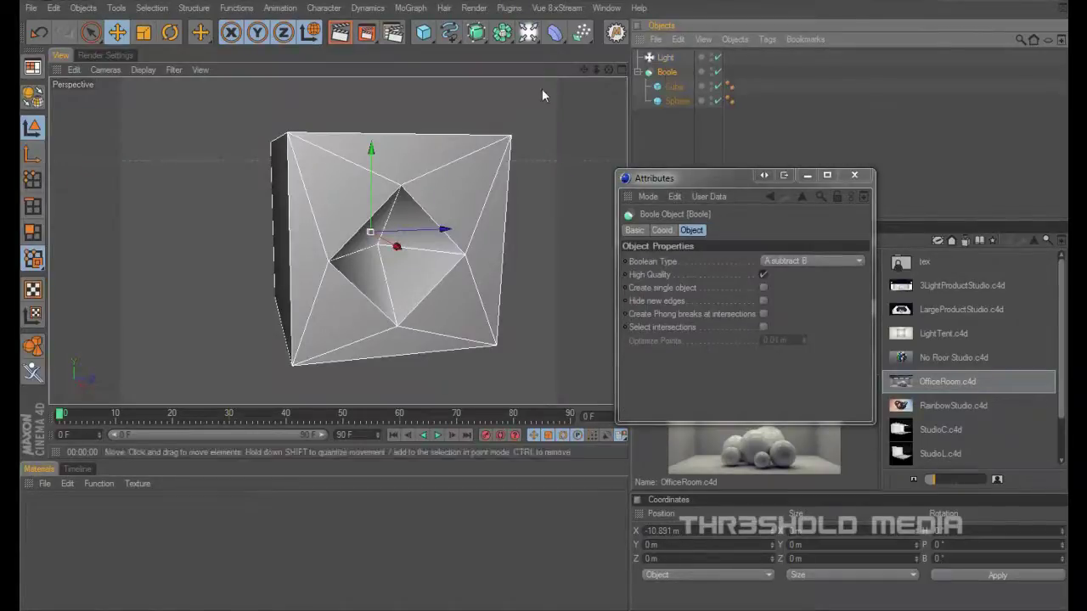
pyautogui.moveTo(608, 69); pyautogui.dragTo(673, 180)
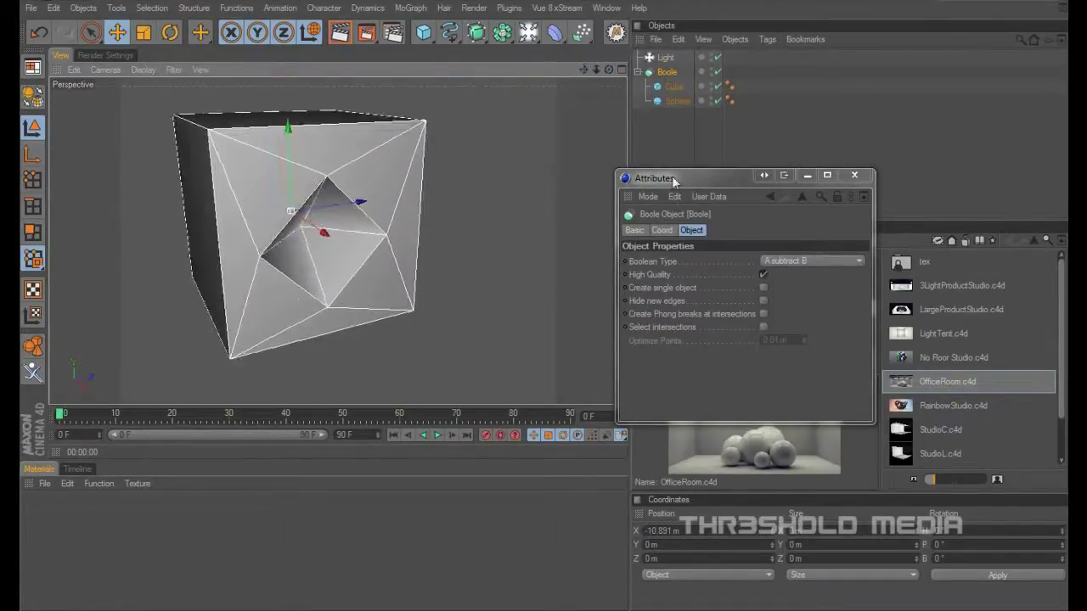
pyautogui.click(803, 261)
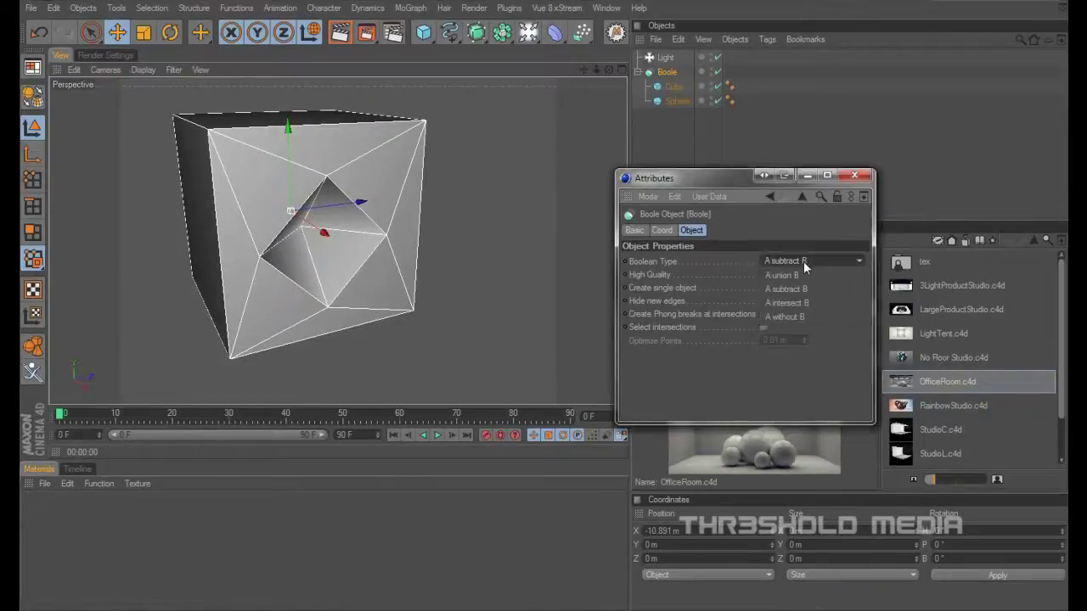
pyautogui.click(809, 319)
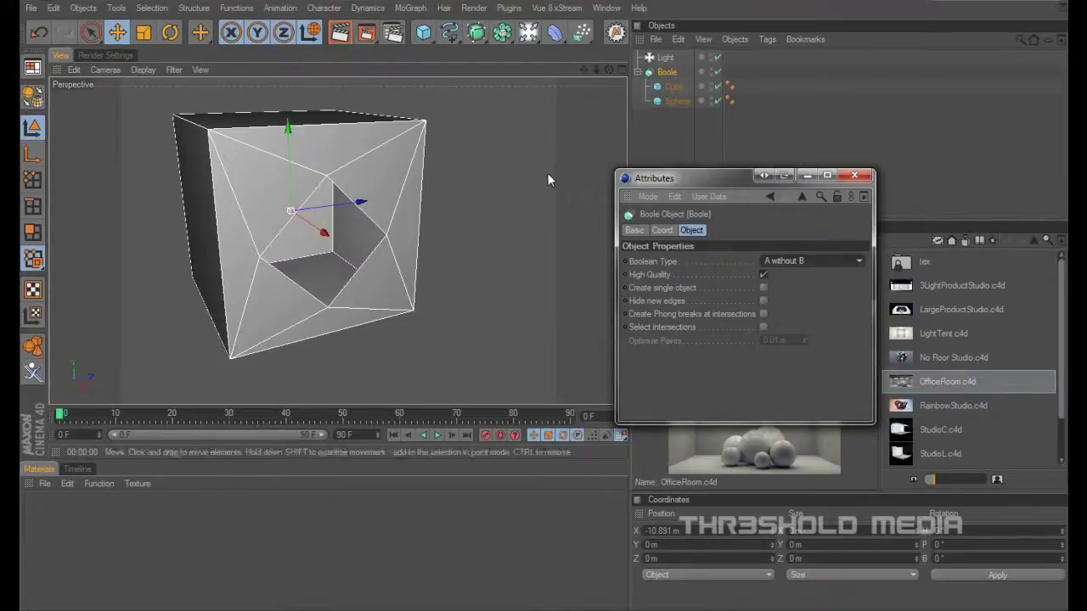